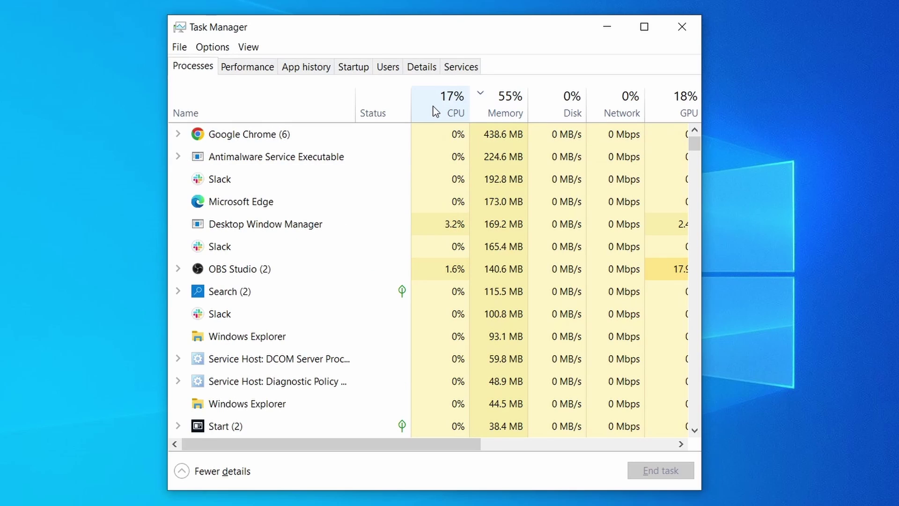
Sort running processes by CPU and memory, then inspect the suspicious scheduled task and Edge data options.
{"action": "left_click", "coordinate": [433, 107]}
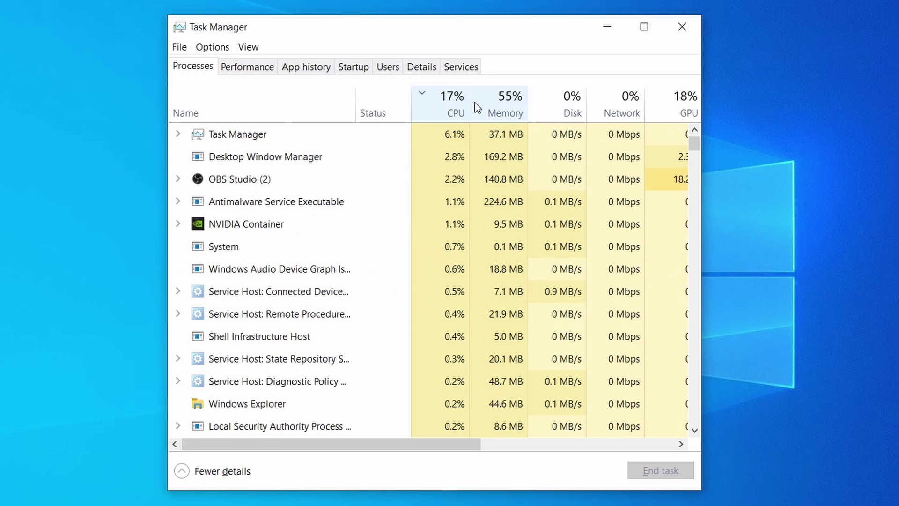
{"action": "left_click", "coordinate": [511, 104]}
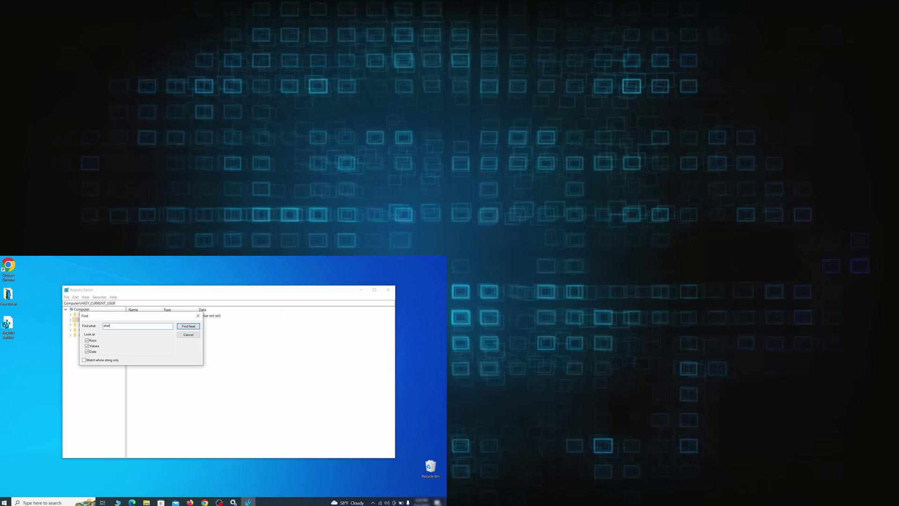
{"action": "type", "text": "chy"}
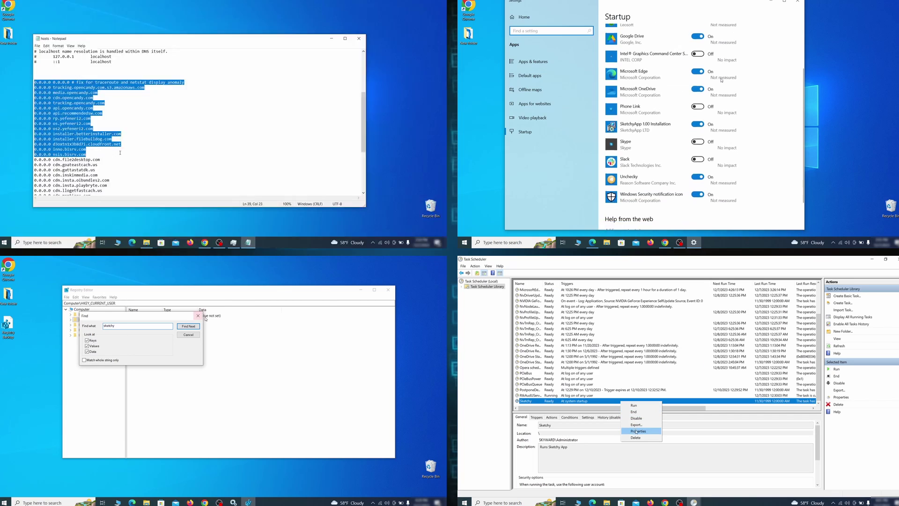
{"action": "scroll", "coordinate": [721, 80], "scroll_direction": "down", "scroll_amount": 1}
{"action": "left_click_drag", "start_coordinate": [126, 149], "coordinate": [113, 187]}
{"action": "left_click", "coordinate": [193, 325]}
{"action": "left_click", "coordinate": [654, 431]}
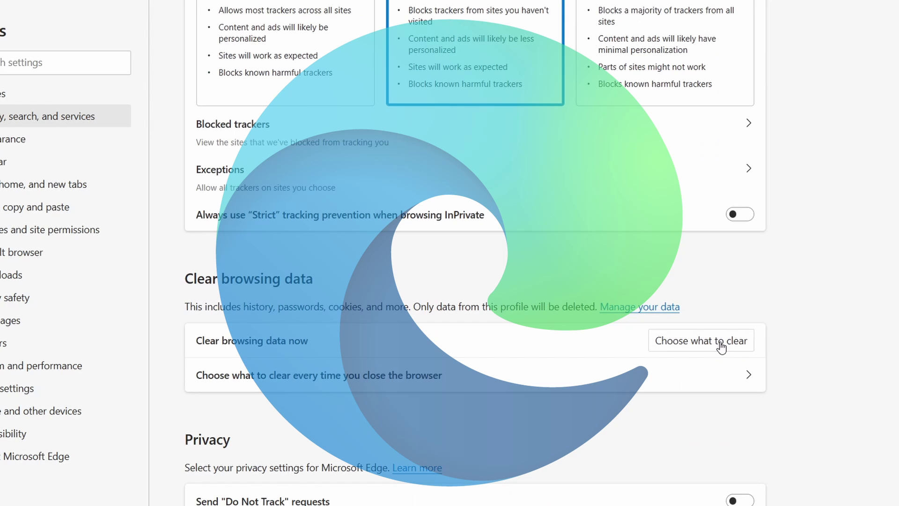
{"action": "left_click", "coordinate": [712, 341]}
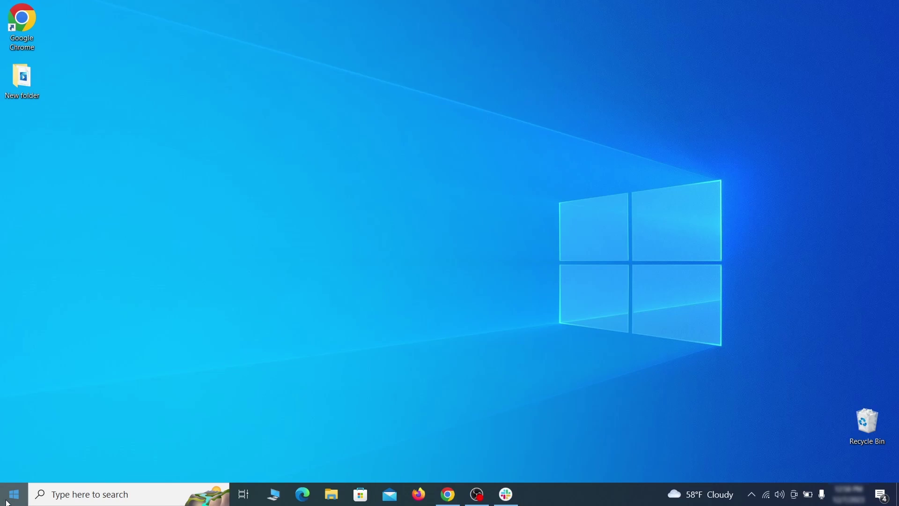
Choose Restart now under Advanced startup on the Update & Security > Recovery page.
{"action": "left_click", "coordinate": [6, 500]}
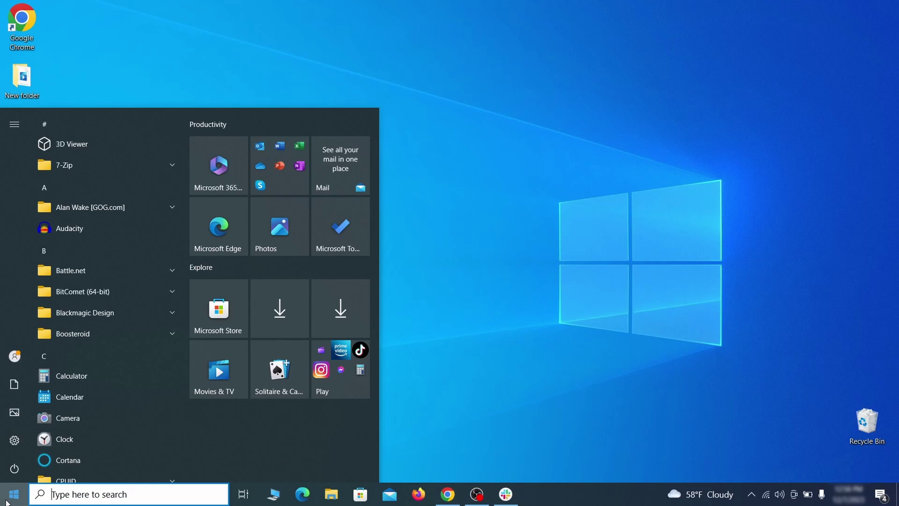
{"action": "left_click", "coordinate": [15, 439]}
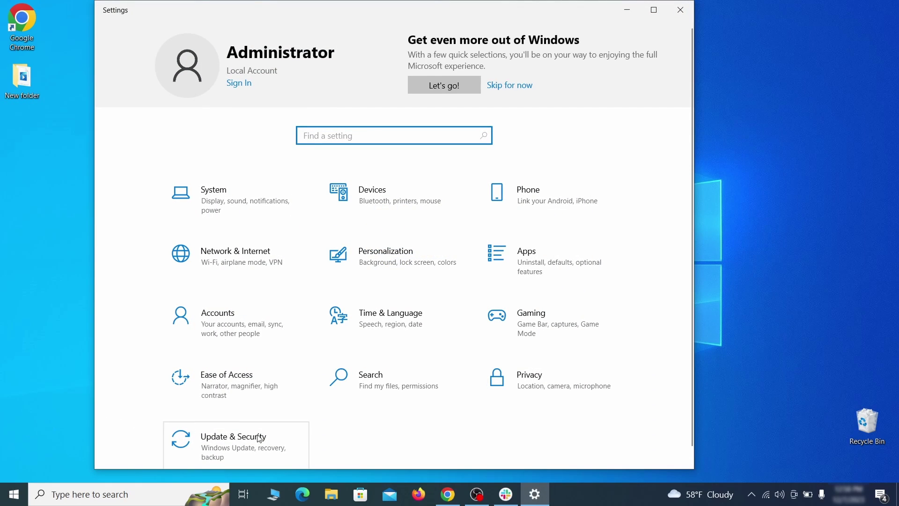
{"action": "left_click", "coordinate": [274, 445]}
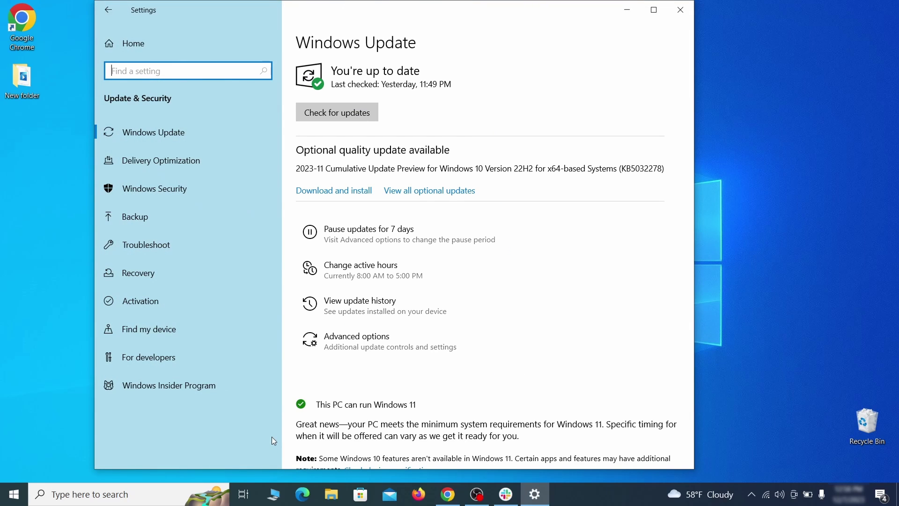
{"action": "left_click", "coordinate": [218, 274]}
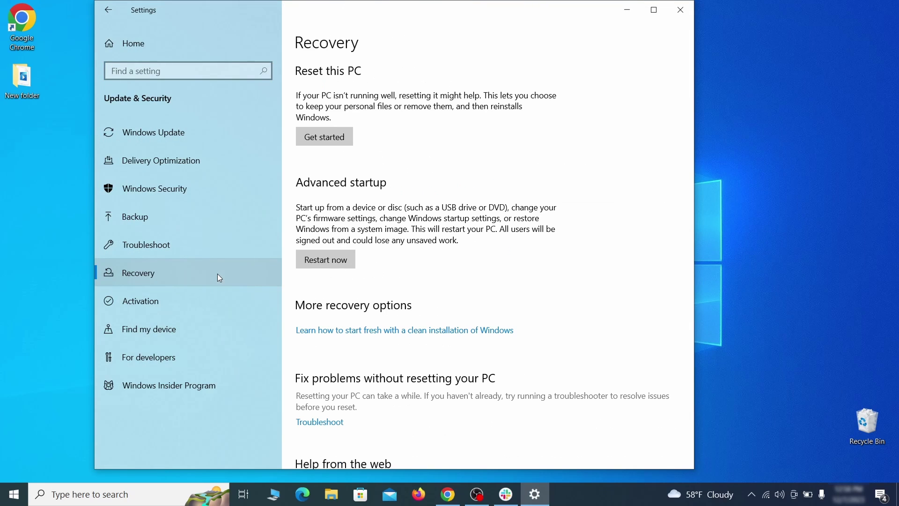
{"action": "left_click", "coordinate": [351, 267]}
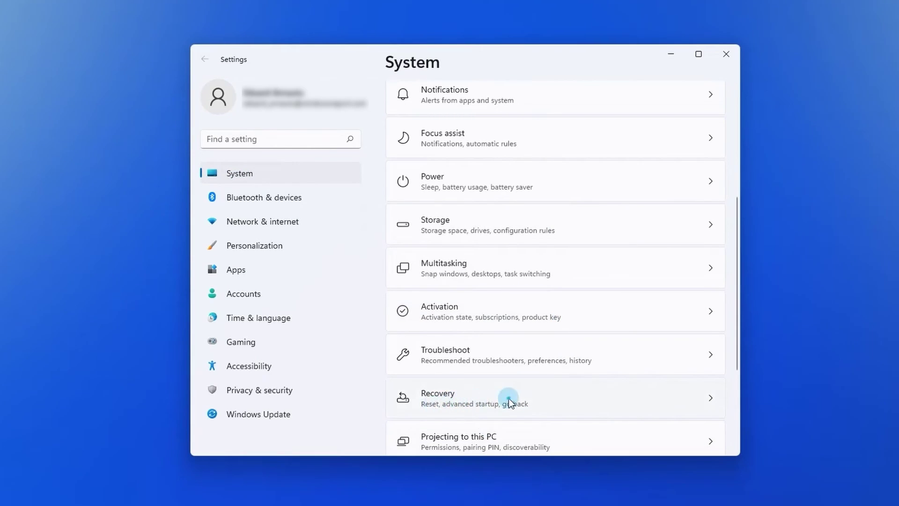
{"action": "left_click", "coordinate": [509, 400]}
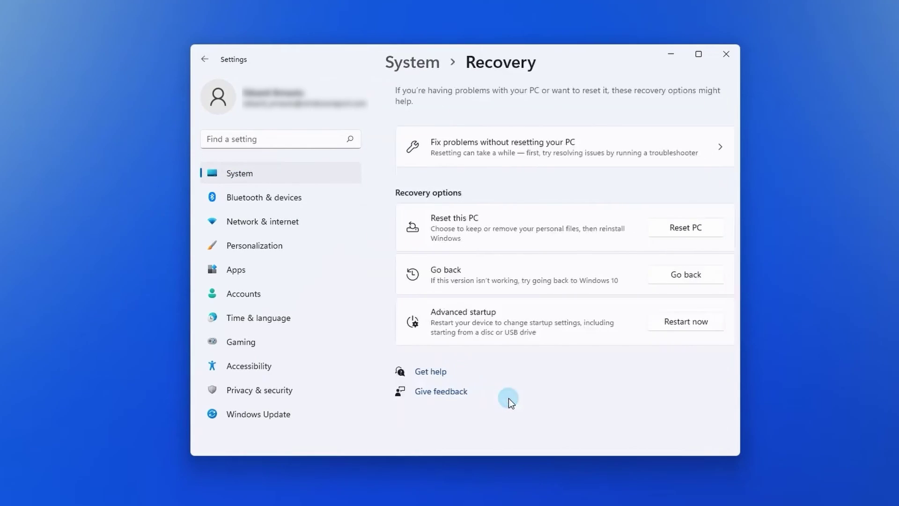
{"action": "left_click", "coordinate": [665, 327]}
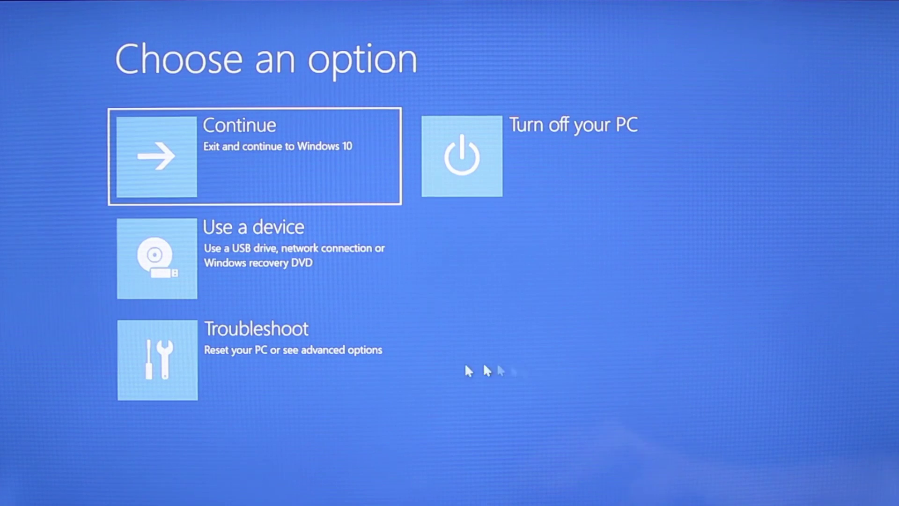
Go through Troubleshoot > Advanced options > Start-up Settings and restart to the Safe Mode choices.
{"action": "left_click", "coordinate": [280, 378]}
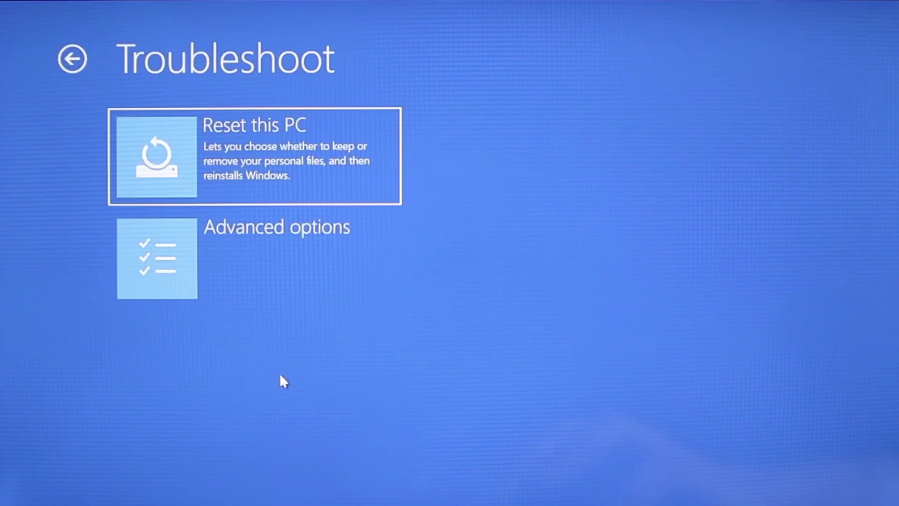
{"action": "left_click", "coordinate": [283, 263]}
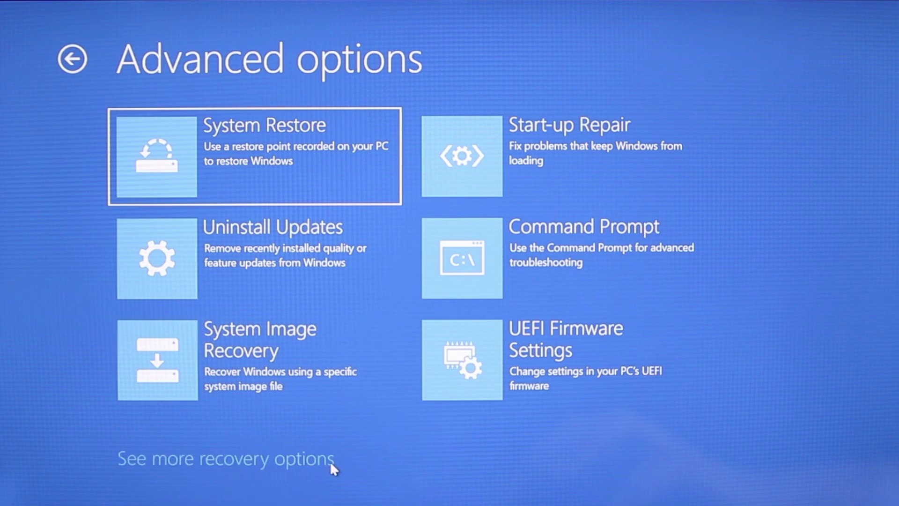
{"action": "left_click", "coordinate": [330, 461]}
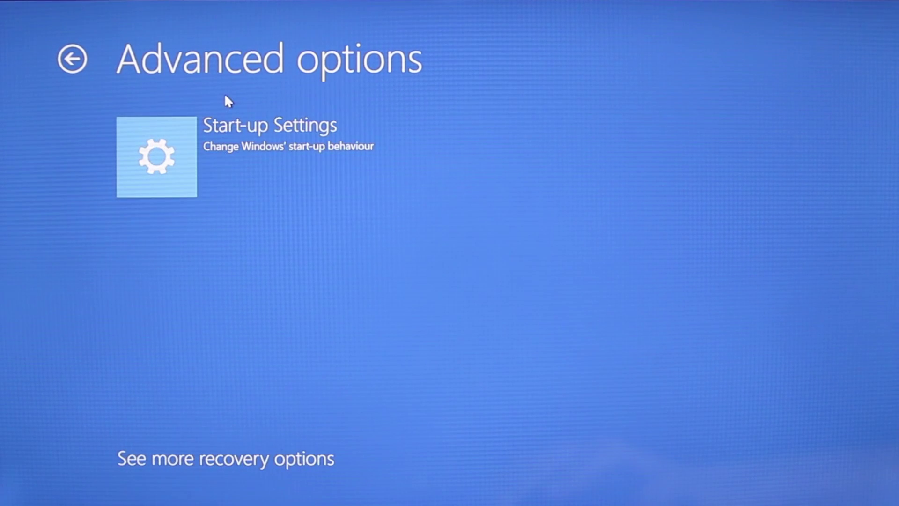
{"action": "left_click", "coordinate": [243, 143]}
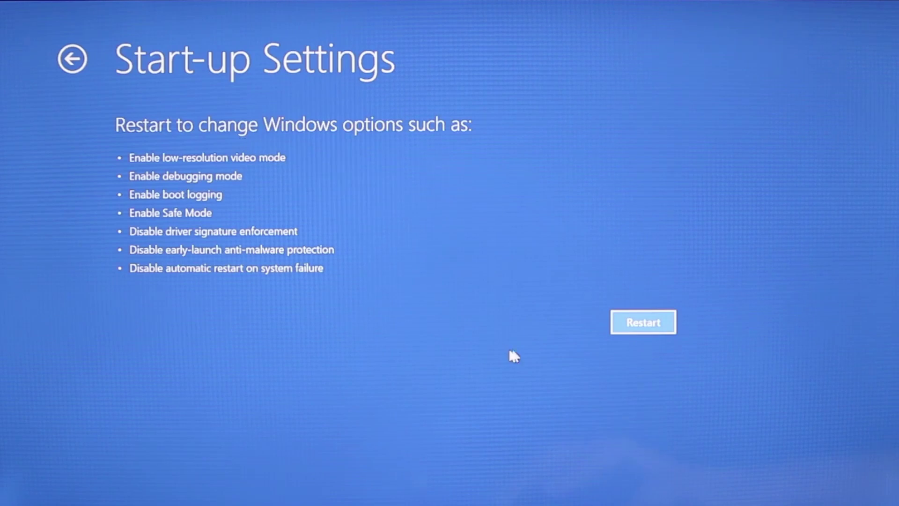
{"action": "left_click", "coordinate": [633, 323]}
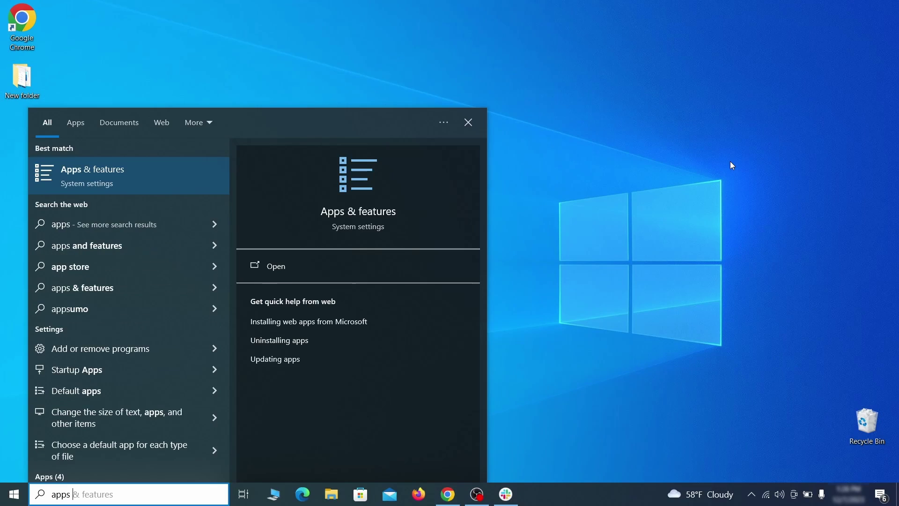
Sort Apps & features by install date and uninstall Example Malware App.
{"action": "type", "text": "atures"}
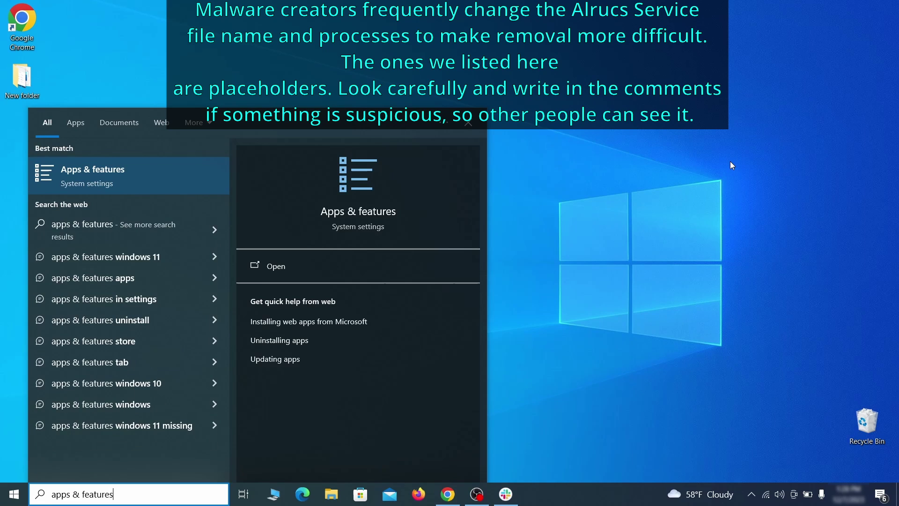
{"action": "key", "text": "Return"}
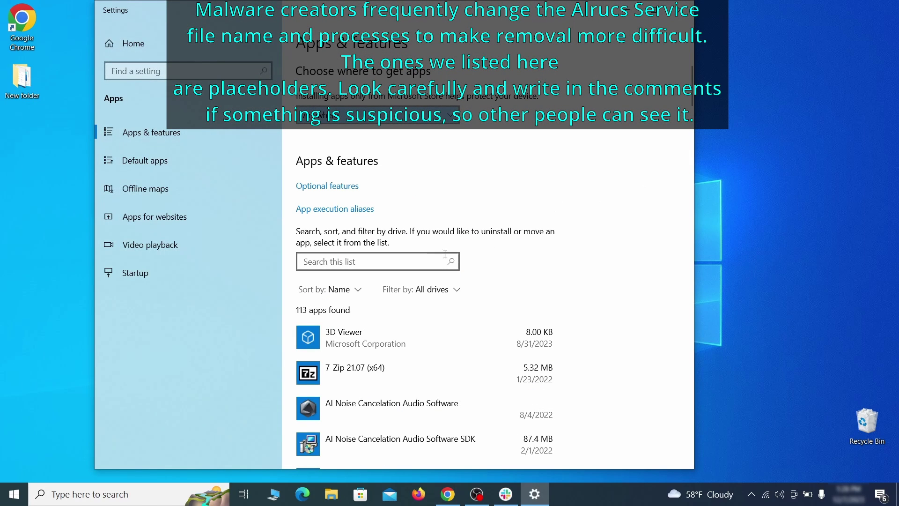
{"action": "left_click", "coordinate": [355, 290]}
{"action": "left_click", "coordinate": [338, 350]}
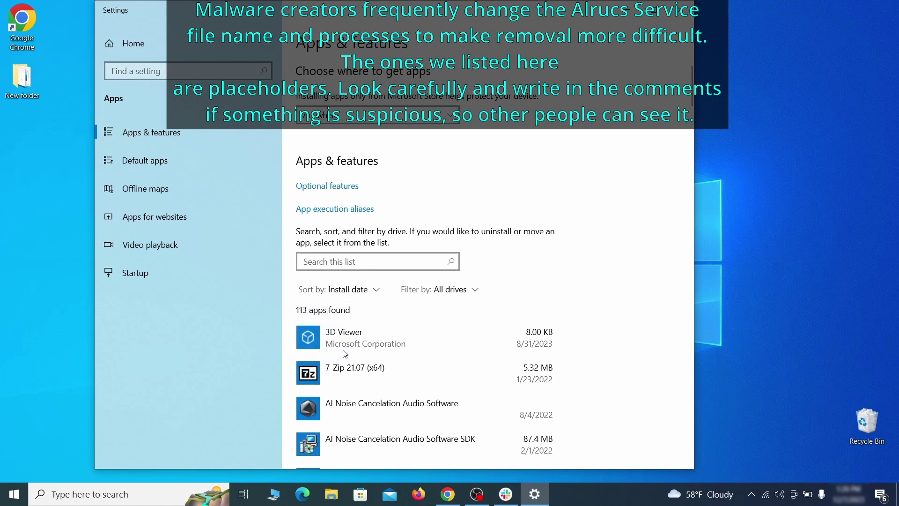
{"action": "scroll", "coordinate": [507, 294], "scroll_direction": "down", "scroll_amount": 2}
{"action": "left_click", "coordinate": [460, 336]}
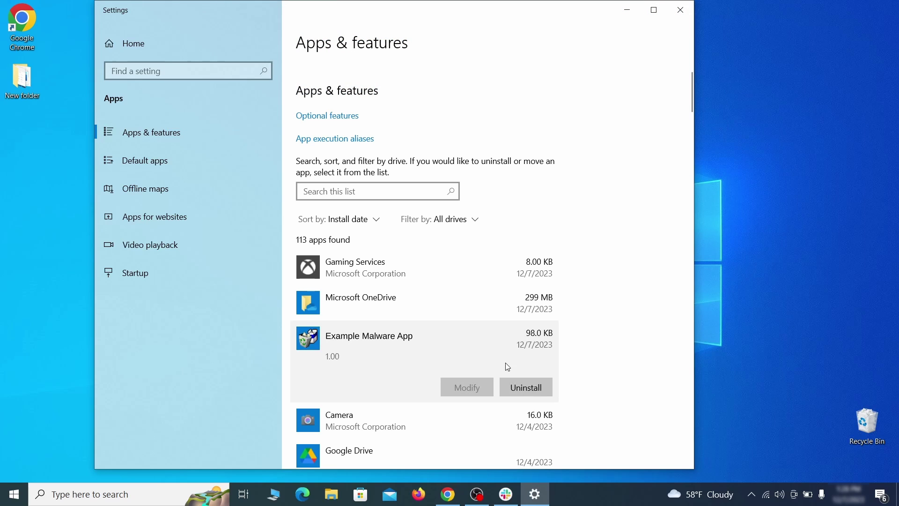
{"action": "left_click", "coordinate": [537, 388]}
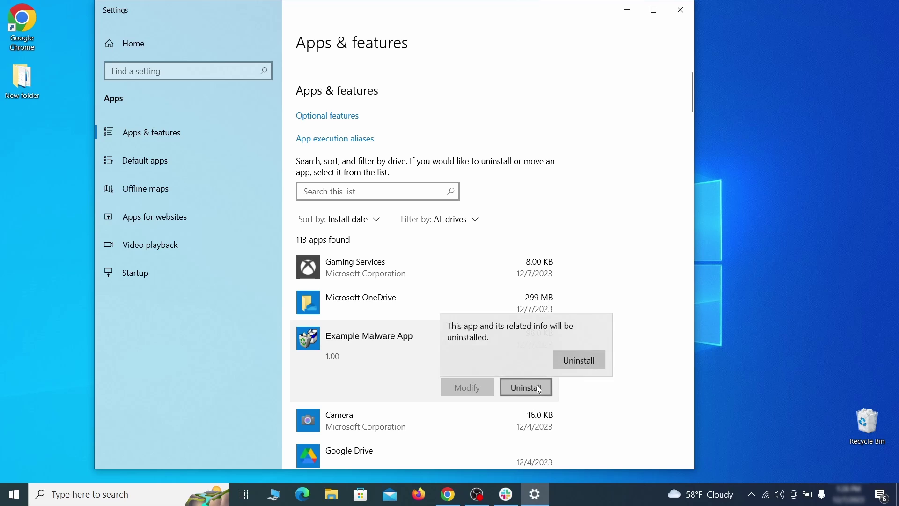
{"action": "left_click", "coordinate": [592, 361]}
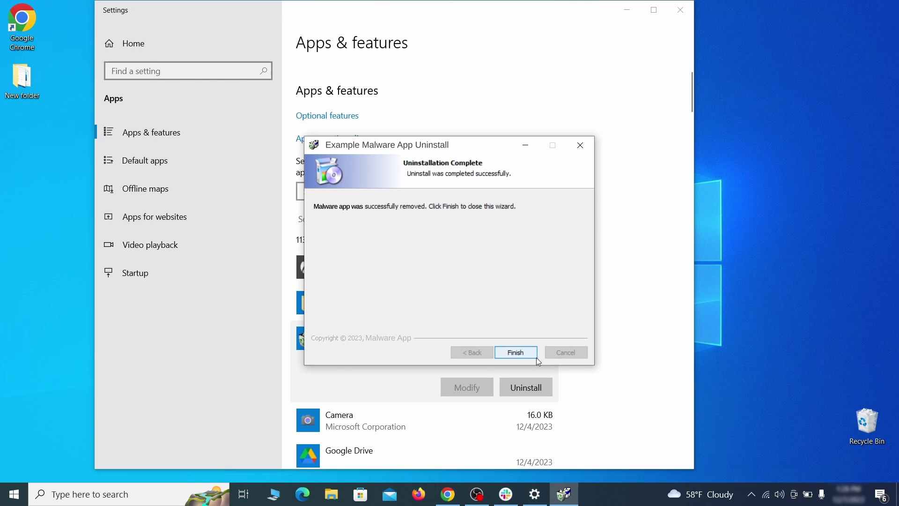
{"action": "left_click", "coordinate": [517, 352]}
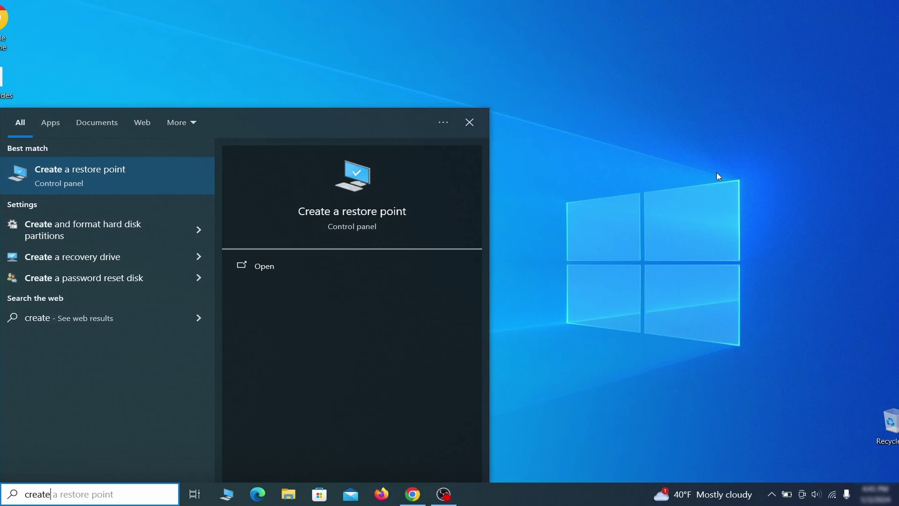
Turn on system protection for Local Disk (C:) in the restore point settings.
{"action": "type", "text": "store point"}
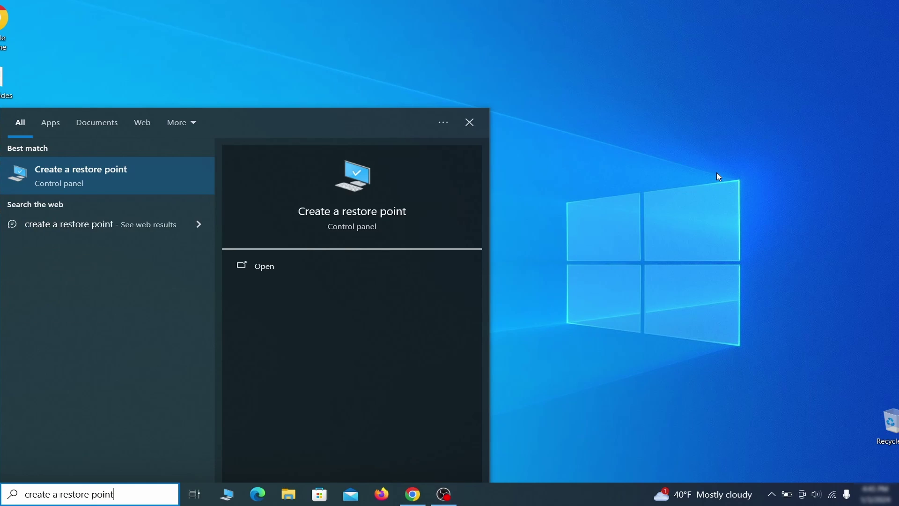
{"action": "key", "text": "Return"}
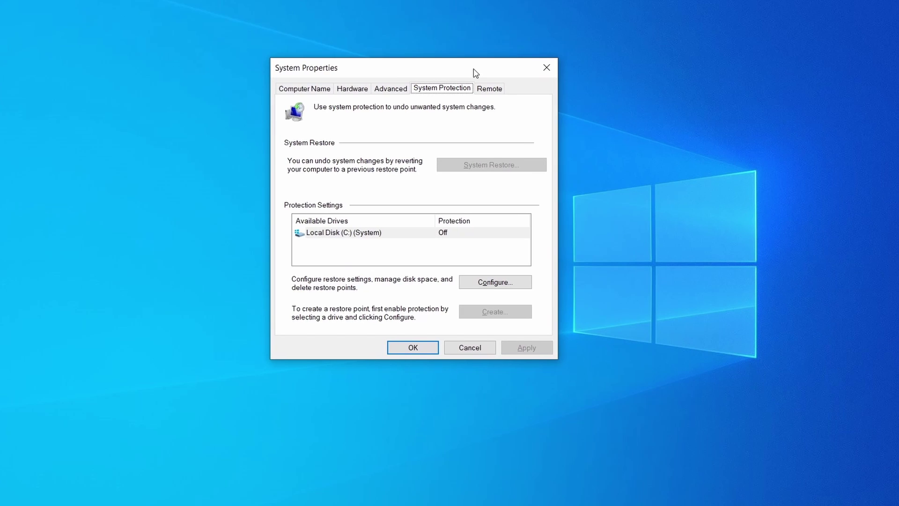
{"action": "left_click", "coordinate": [404, 235]}
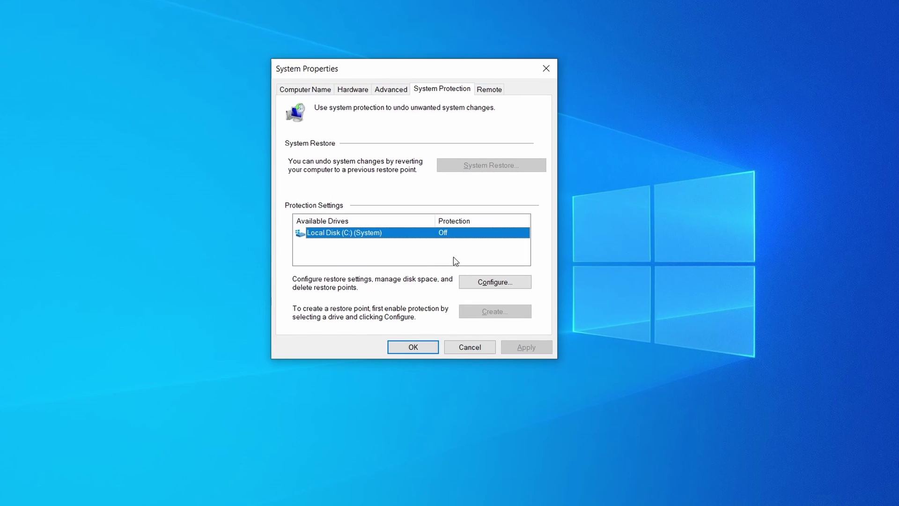
{"action": "left_click", "coordinate": [517, 283]}
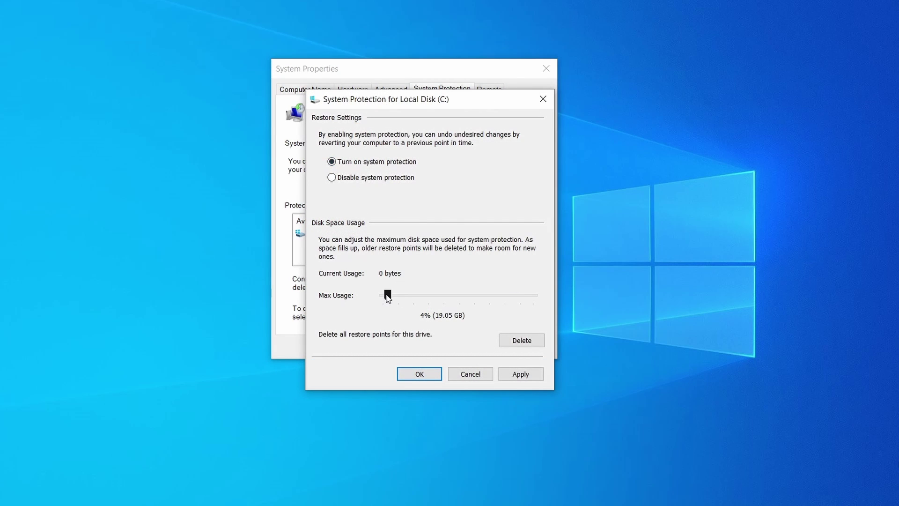
{"action": "left_click", "coordinate": [518, 373]}
{"action": "left_click", "coordinate": [425, 374]}
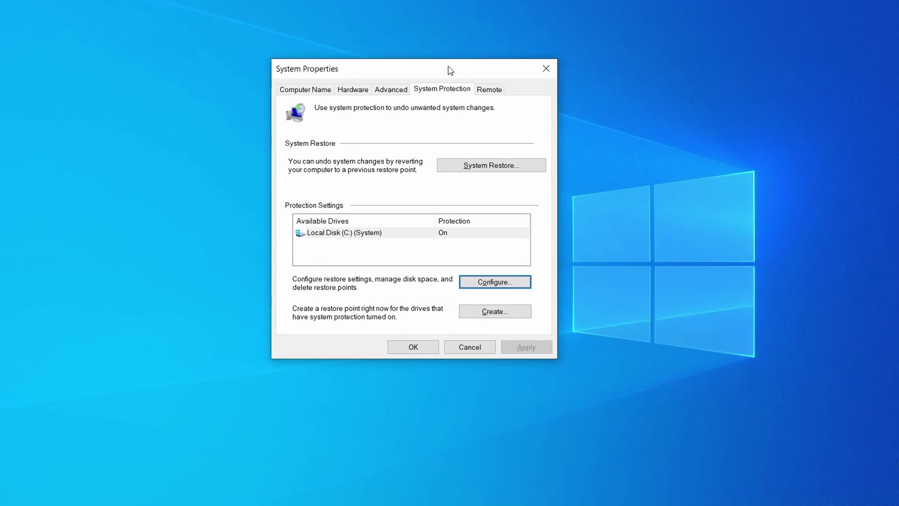
Create Restore Point 1 and open System Restore's list of restore points.
{"action": "left_click", "coordinate": [502, 317]}
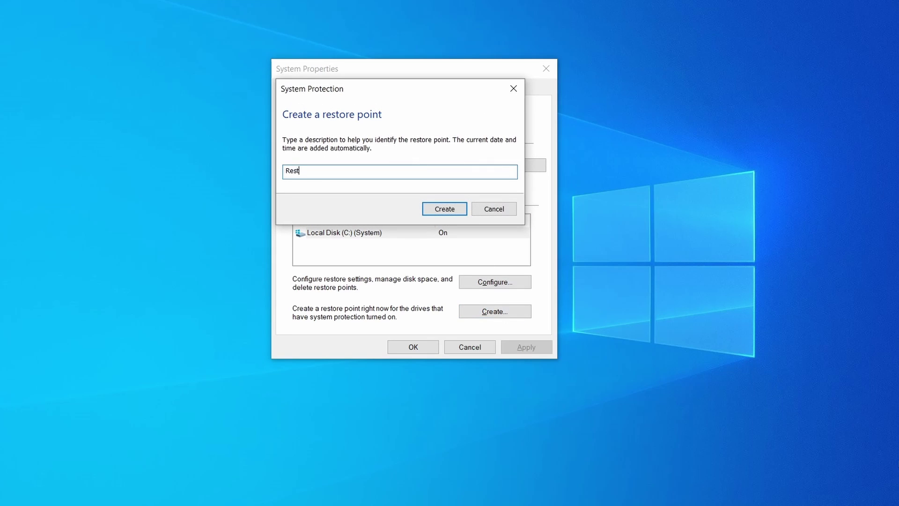
{"action": "left_click", "coordinate": [453, 207]}
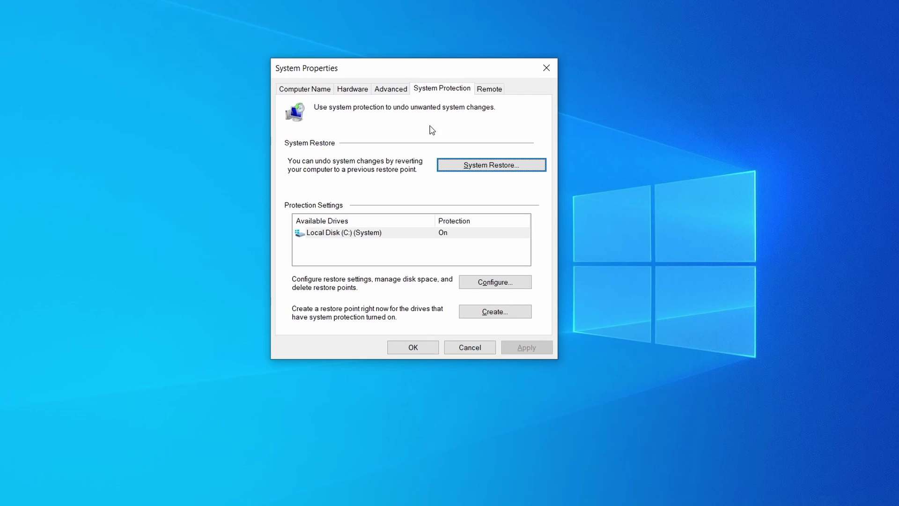
{"action": "left_click", "coordinate": [527, 167]}
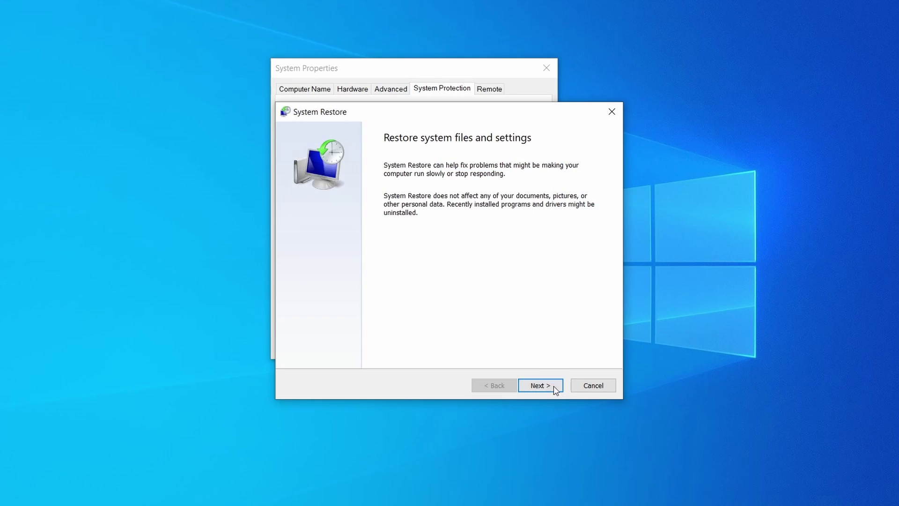
{"action": "left_click", "coordinate": [555, 389]}
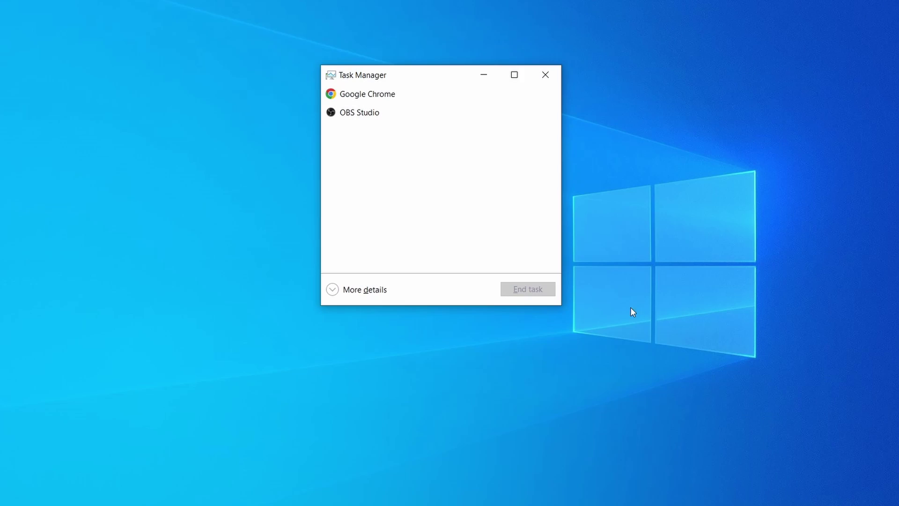
Expand Task Manager, sort by CPU then memory, and right-click Example Malware Process.
{"action": "left_click", "coordinate": [331, 289]}
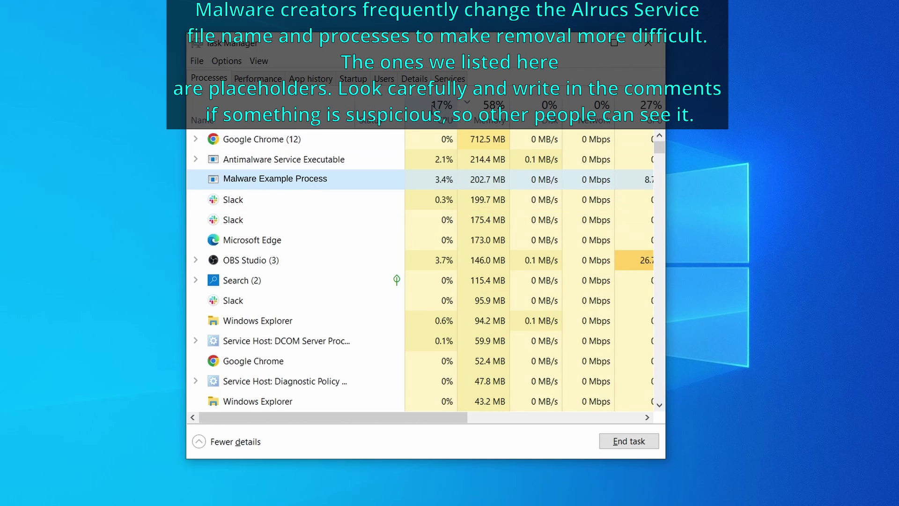
{"action": "left_click", "coordinate": [440, 110]}
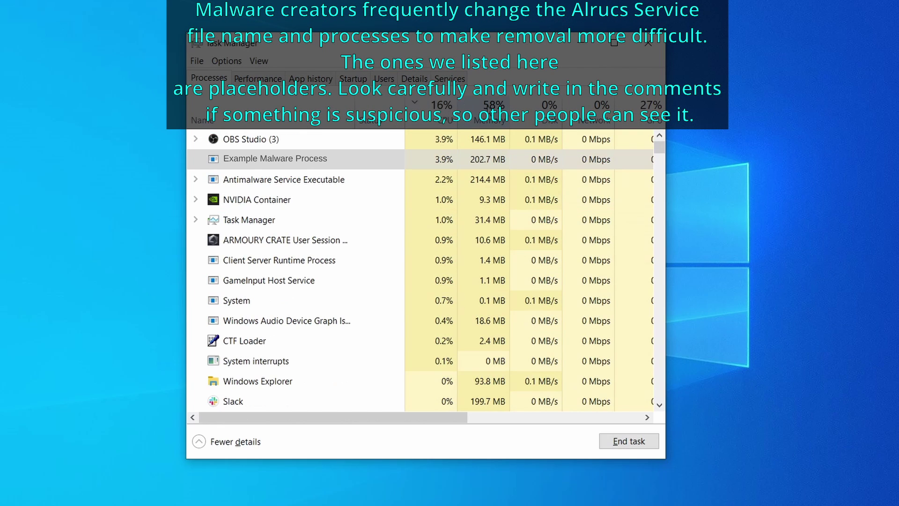
{"action": "left_click", "coordinate": [489, 113]}
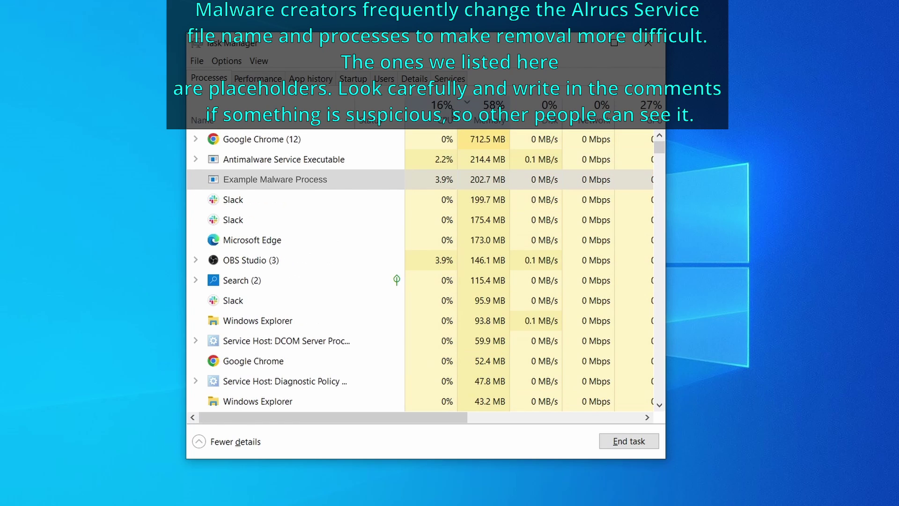
{"action": "right_click", "coordinate": [430, 180]}
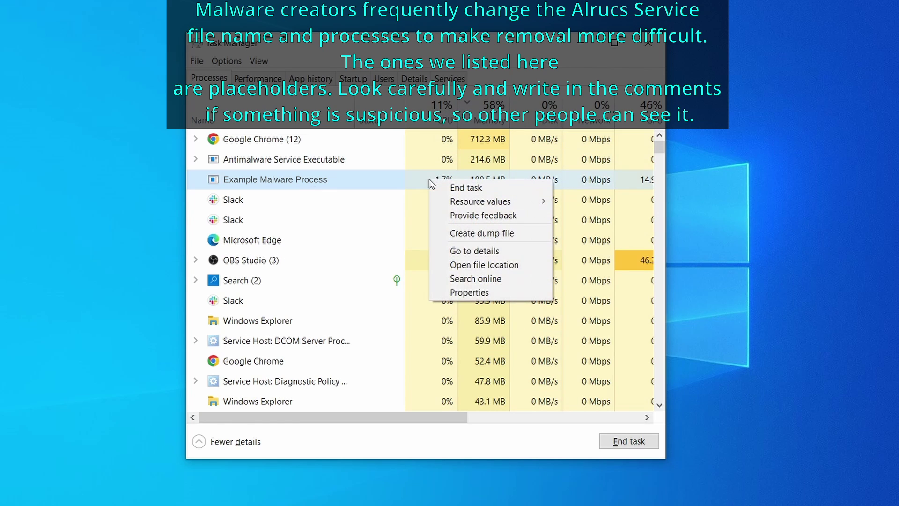
Open the malware's file location, delete its three files, and close the emptied folder.
{"action": "left_click", "coordinate": [486, 266]}
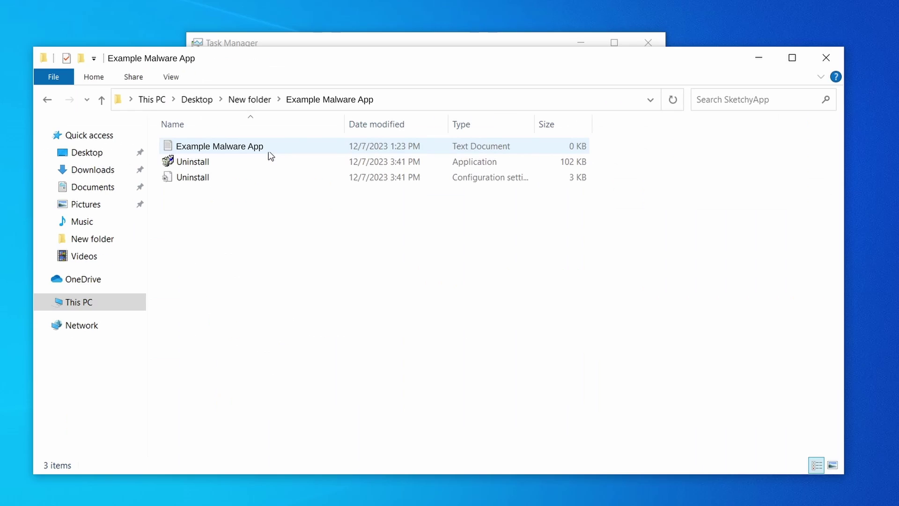
{"action": "right_click", "coordinate": [431, 182]}
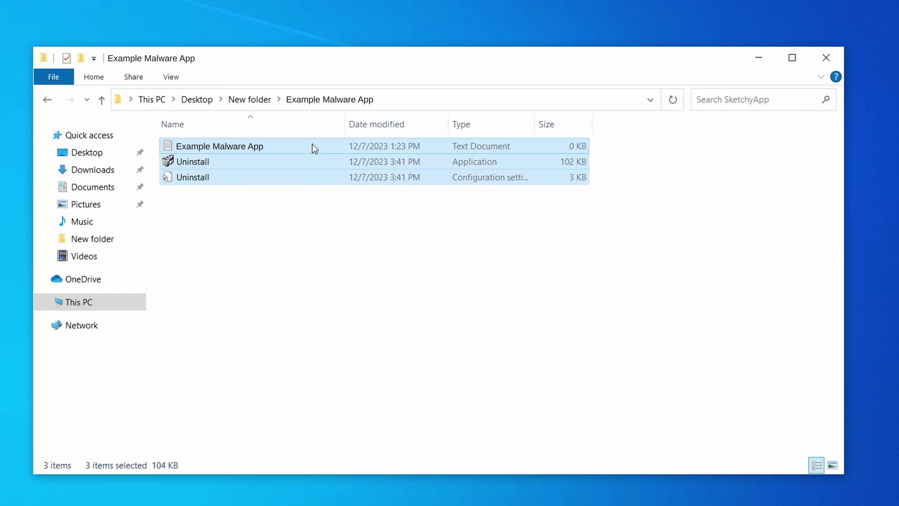
{"action": "right_click", "coordinate": [311, 146]}
{"action": "left_click", "coordinate": [388, 327]}
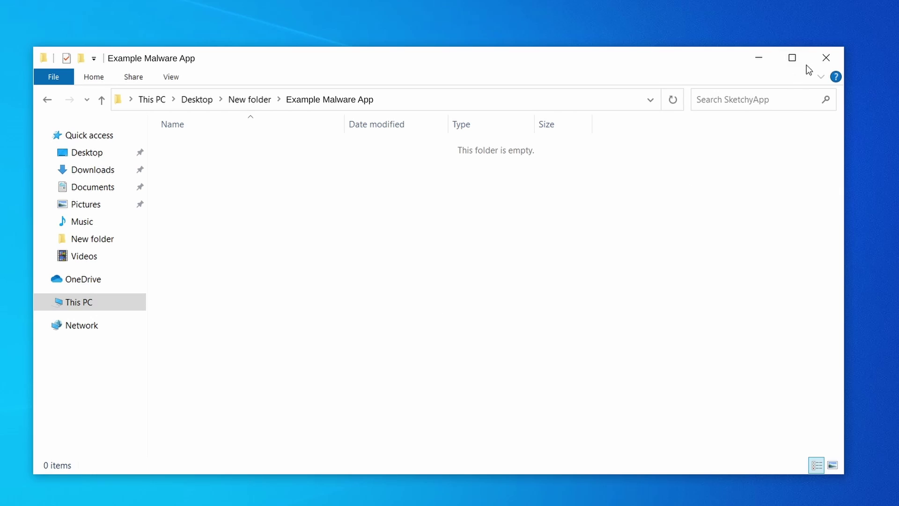
{"action": "left_click", "coordinate": [827, 51]}
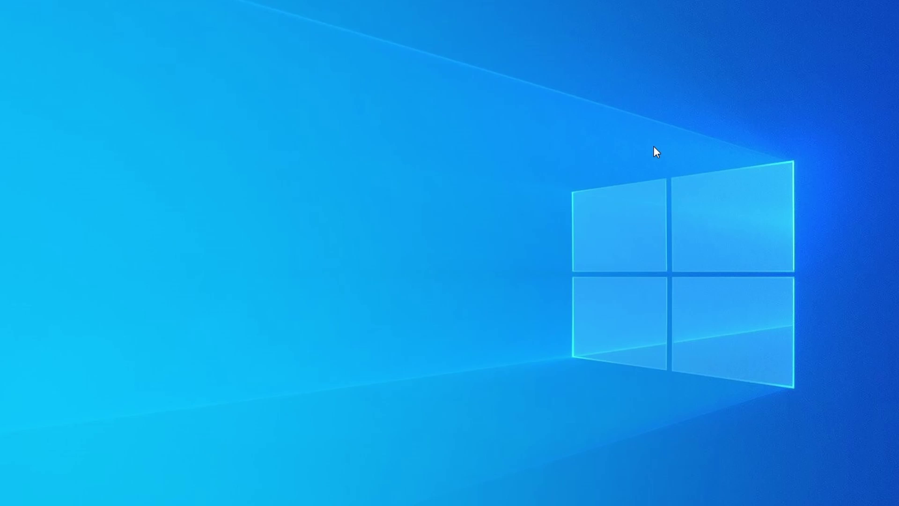
Open Task Manager with Ctrl+Shift+Esc, sort by CPU and memory, and right-click Example Malware App.
{"action": "key", "text": "ctrl+shift+Escape"}
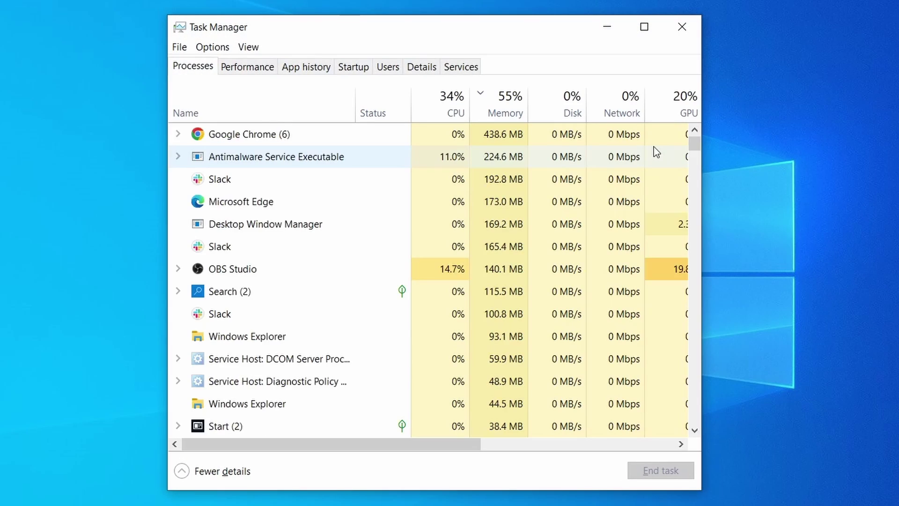
{"action": "left_click", "coordinate": [434, 110]}
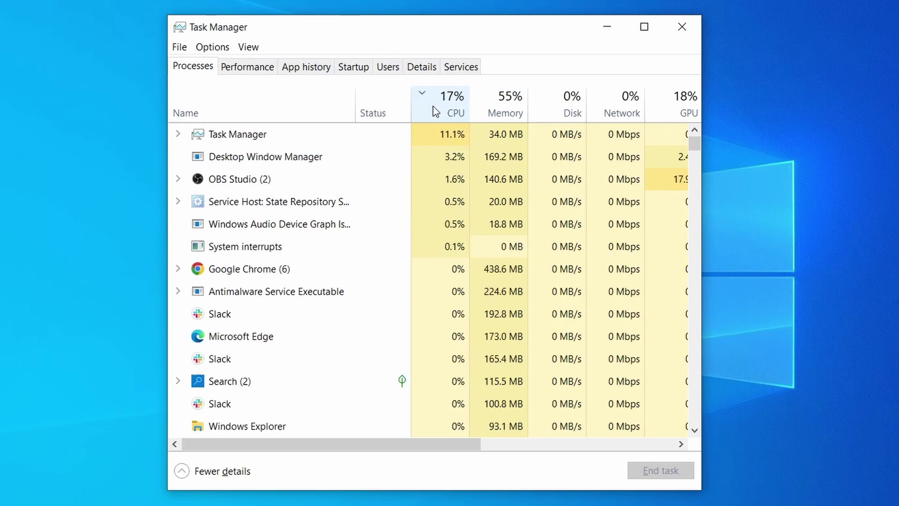
{"action": "left_click", "coordinate": [511, 103]}
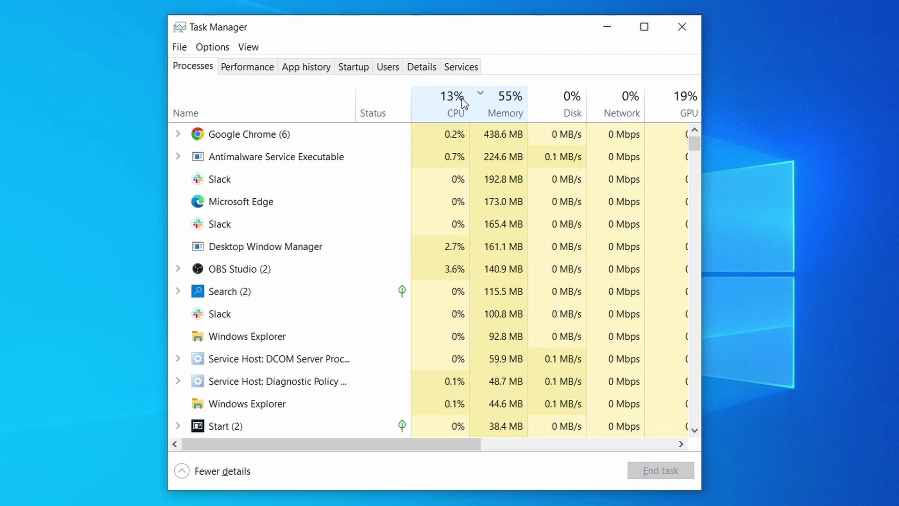
{"action": "scroll", "coordinate": [390, 316], "scroll_direction": "down", "scroll_amount": 2}
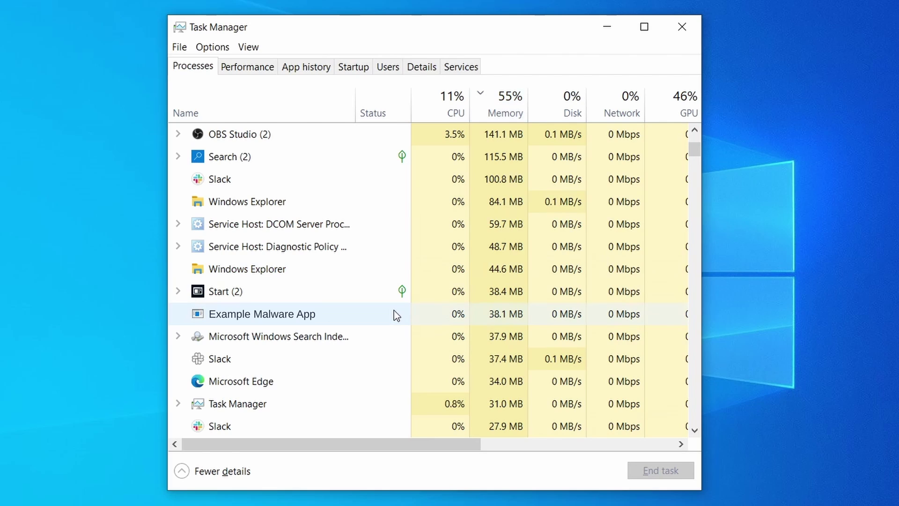
{"action": "right_click", "coordinate": [395, 311]}
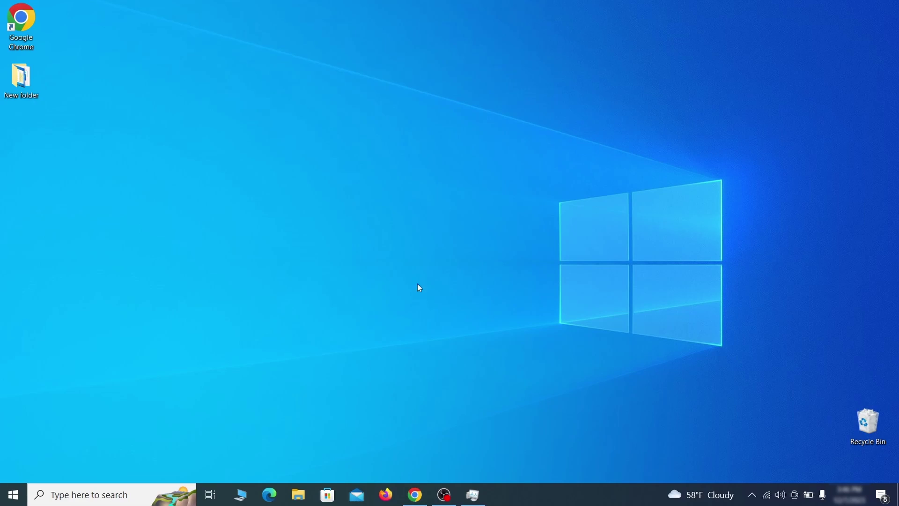
Open the Wi-Fi connection's properties from View network connections.
{"action": "key", "text": "super"}
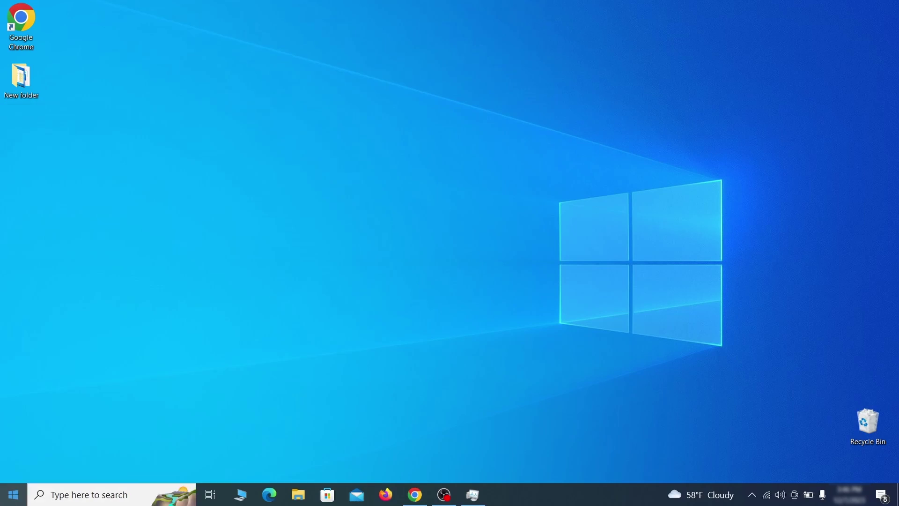
{"action": "type", "text": "view network connections"}
{"action": "key", "text": "Return"}
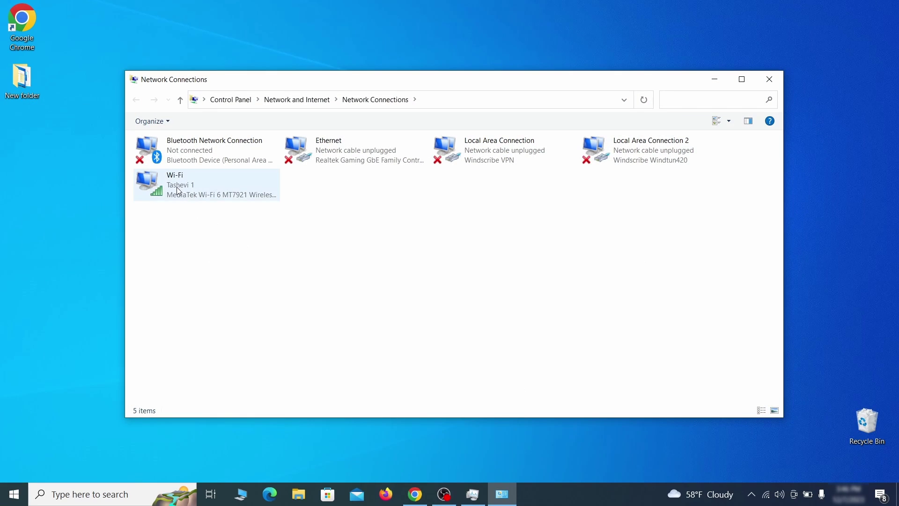
{"action": "left_click", "coordinate": [163, 180]}
{"action": "right_click", "coordinate": [191, 194]}
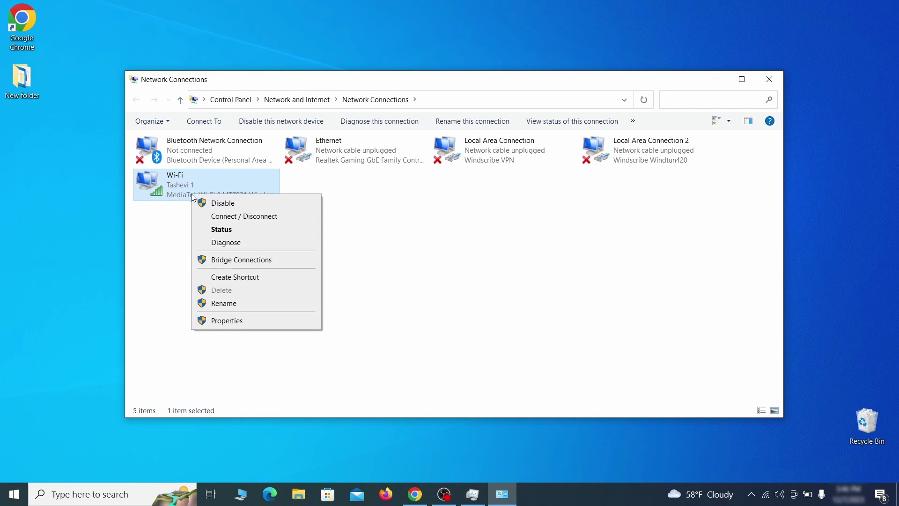
{"action": "left_click", "coordinate": [227, 321]}
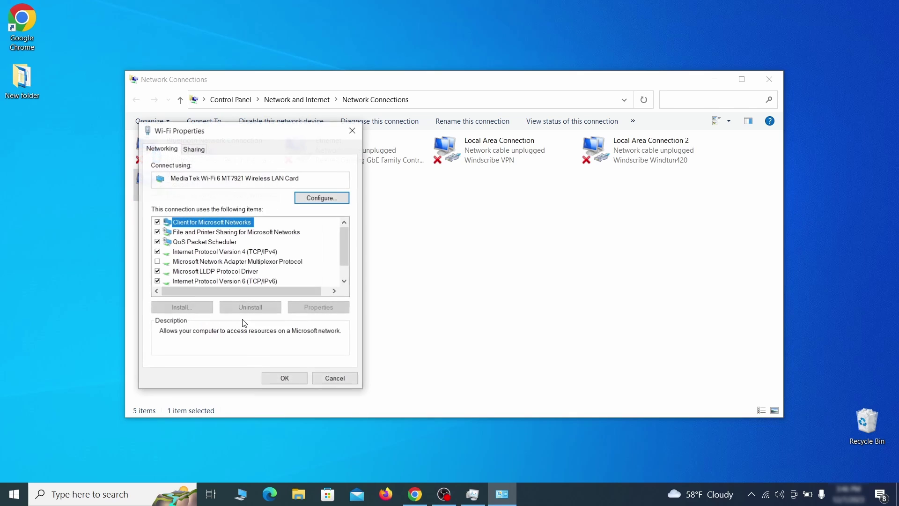
Remove the 0.0.0.0 DNS server from the Wi-Fi IPv4 advanced settings and confirm.
{"action": "left_click", "coordinate": [234, 253]}
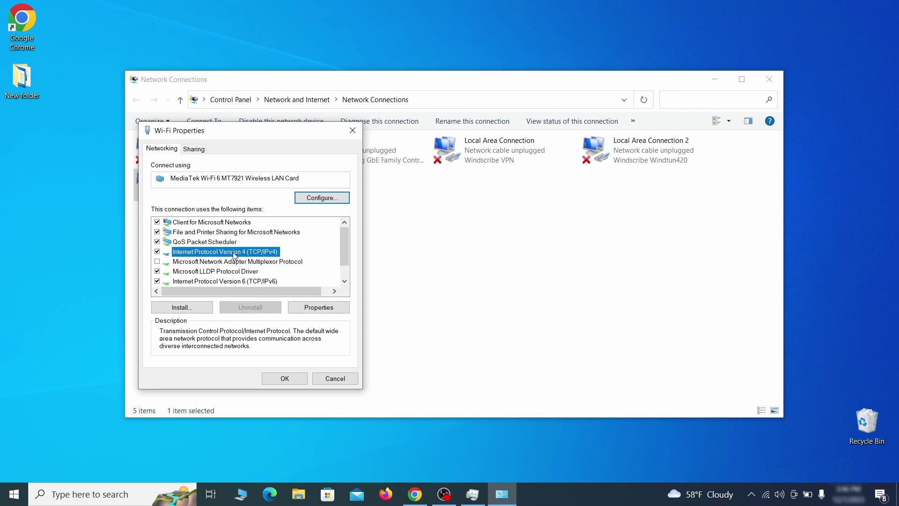
{"action": "left_click", "coordinate": [319, 308]}
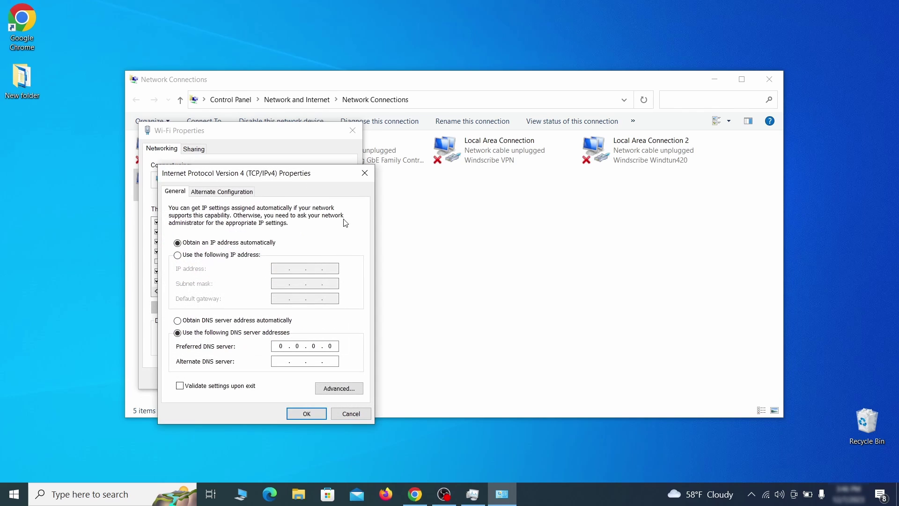
{"action": "left_click_drag", "start_coordinate": [321, 173], "coordinate": [454, 137]}
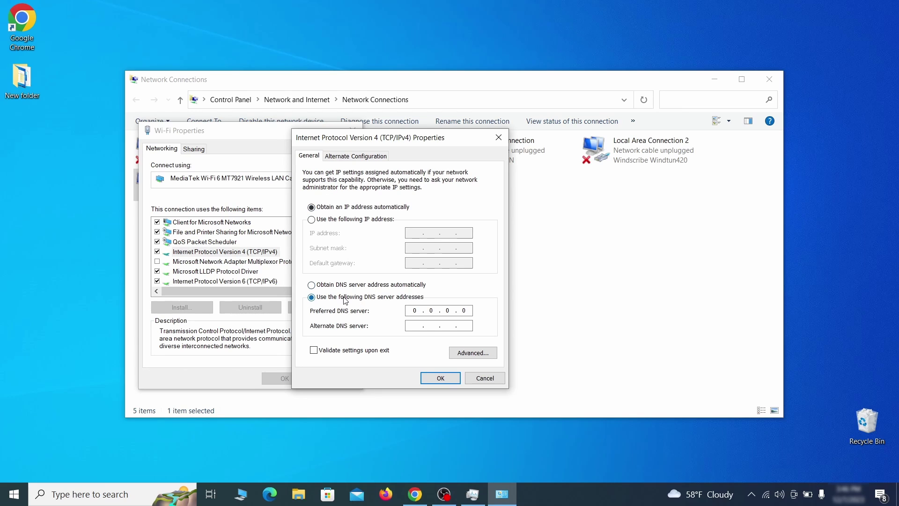
{"action": "left_click", "coordinate": [486, 359]}
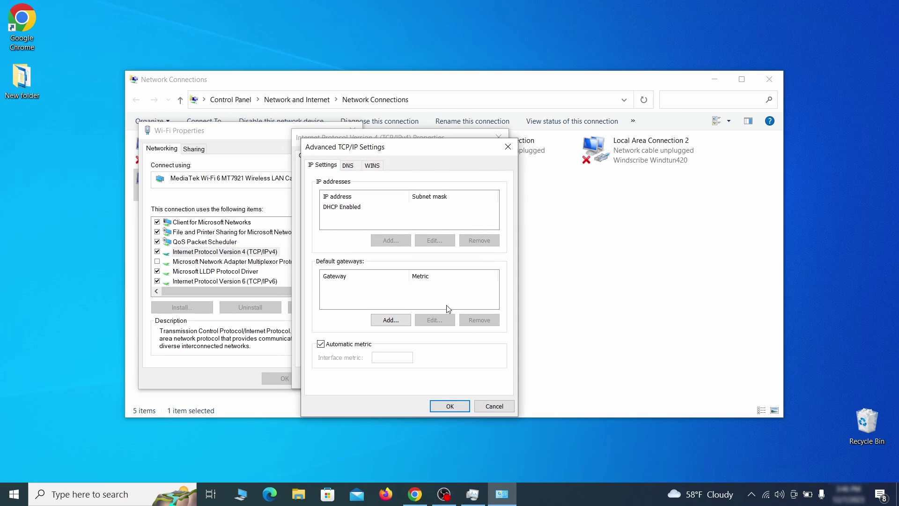
{"action": "left_click", "coordinate": [351, 166]}
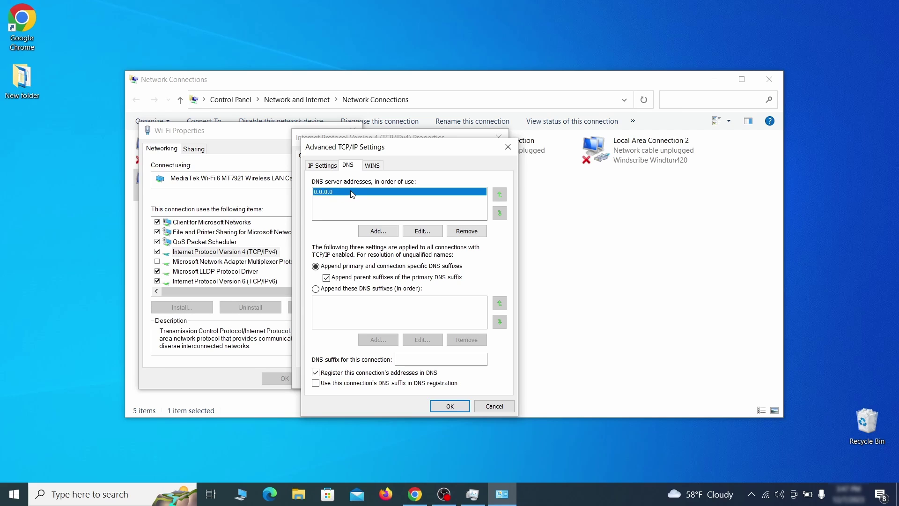
{"action": "left_click", "coordinate": [473, 236]}
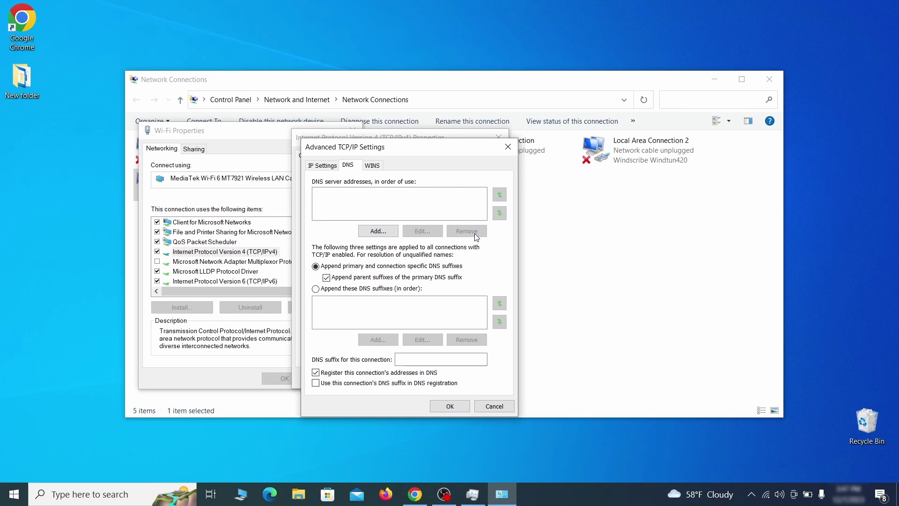
{"action": "left_click", "coordinate": [457, 407]}
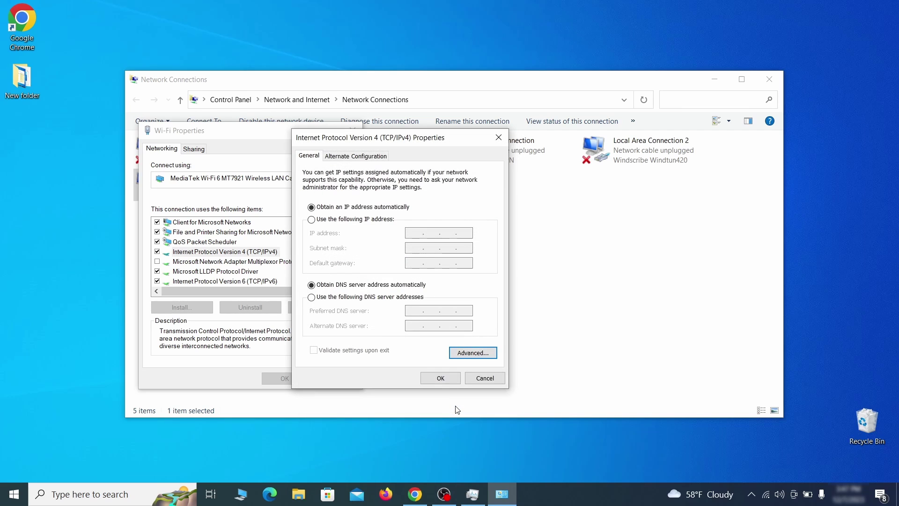
{"action": "left_click", "coordinate": [438, 376]}
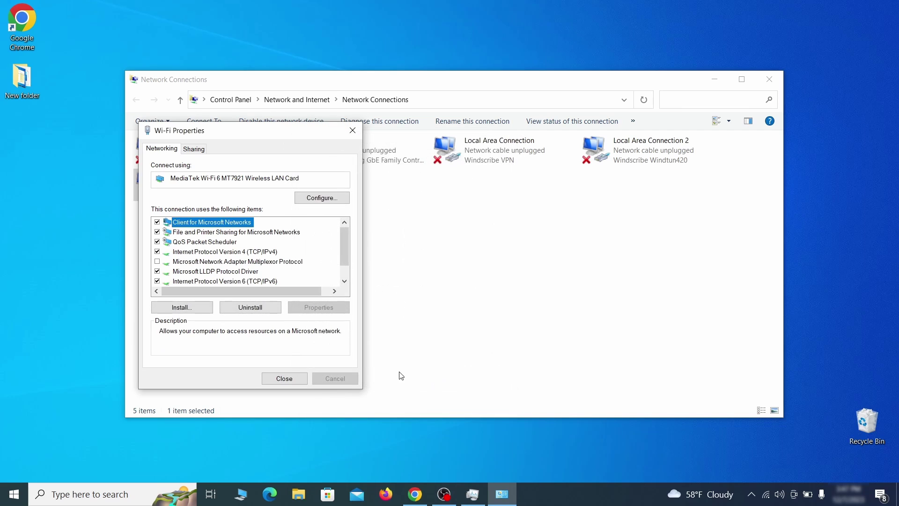
{"action": "left_click", "coordinate": [284, 378]}
Open the hosts file in Notepad by pasting its path into Start search.
{"action": "key", "text": "alt+F4"}
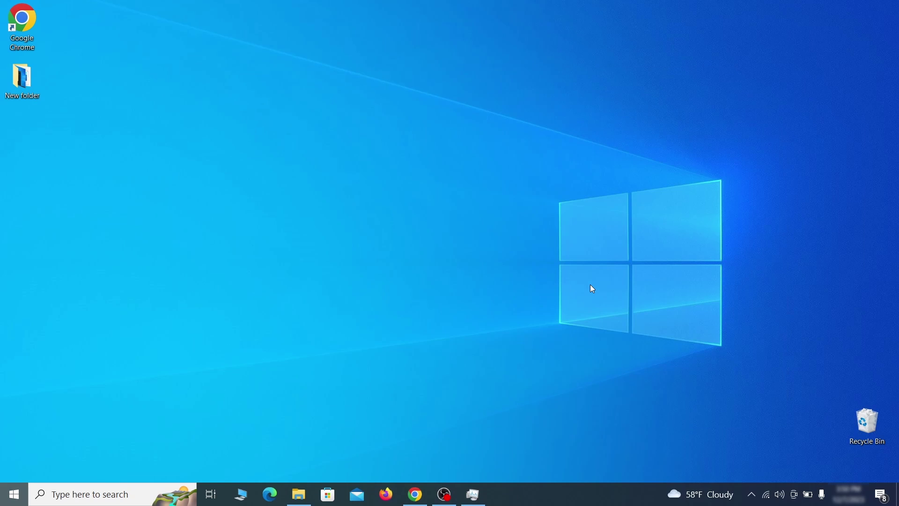
{"action": "key", "text": "super"}
{"action": "type", "text": "C:\\Windows\\System32\\drivers\\etc\\hosts"}
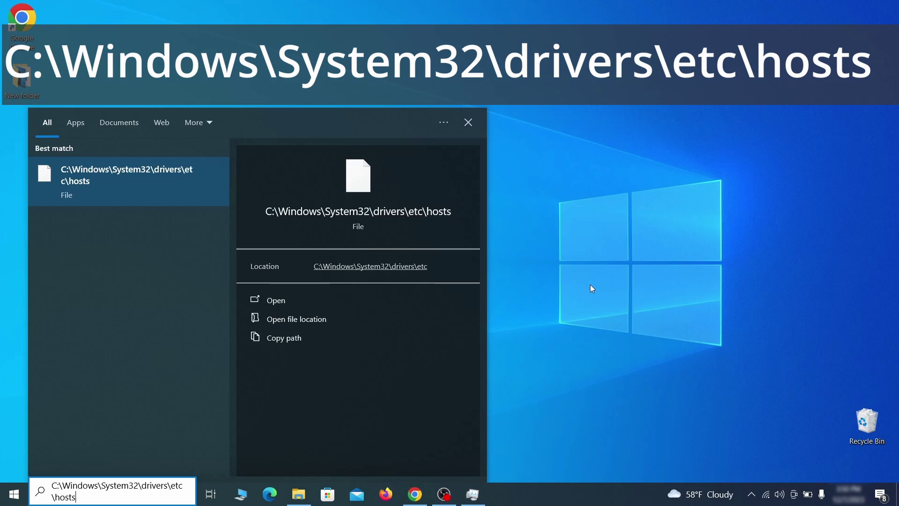
{"action": "key", "text": "Return"}
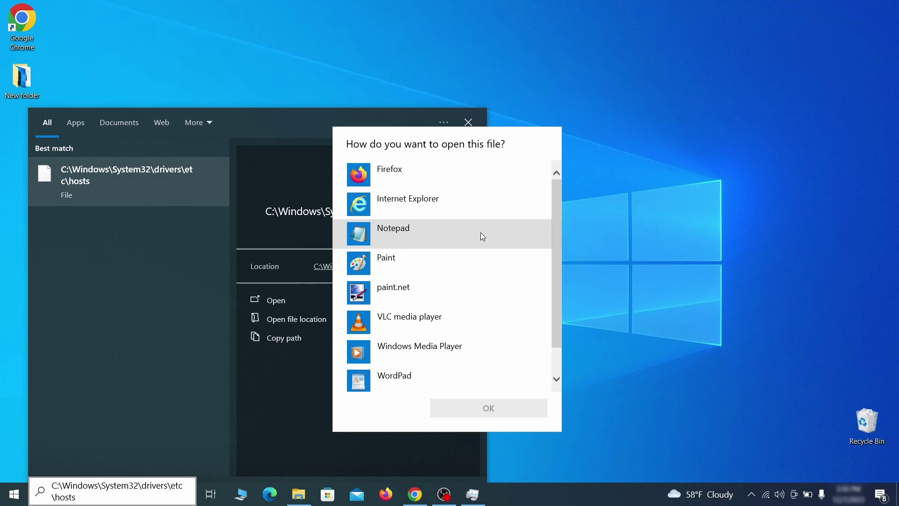
{"action": "double_click", "coordinate": [483, 236]}
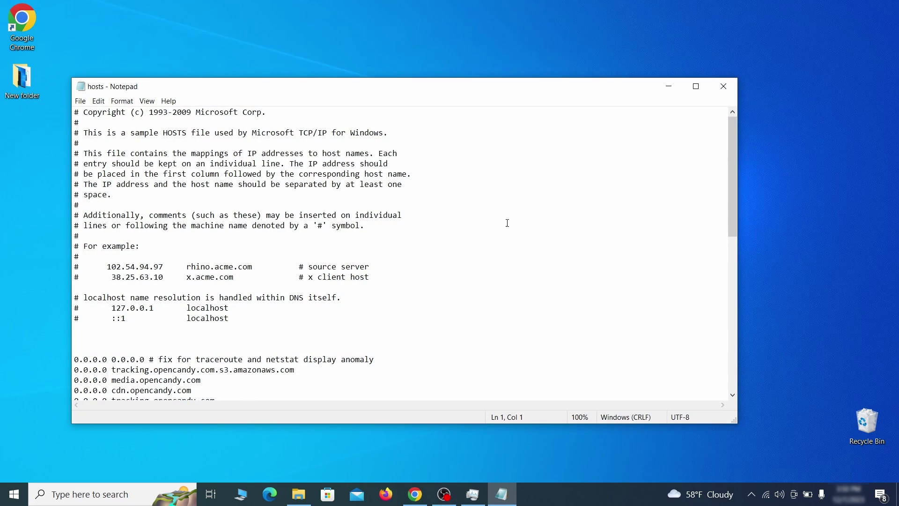
Delete all 0.0.0.0 entries below localhost and save the hosts file.
{"action": "scroll", "coordinate": [509, 223], "scroll_direction": "down", "scroll_amount": 3}
{"action": "left_click", "coordinate": [84, 237]}
{"action": "left_click_drag", "start_coordinate": [76, 266], "coordinate": [228, 376]}
{"action": "left_click", "coordinate": [88, 252]}
{"action": "scroll", "coordinate": [243, 313], "scroll_direction": "down", "scroll_amount": 8}
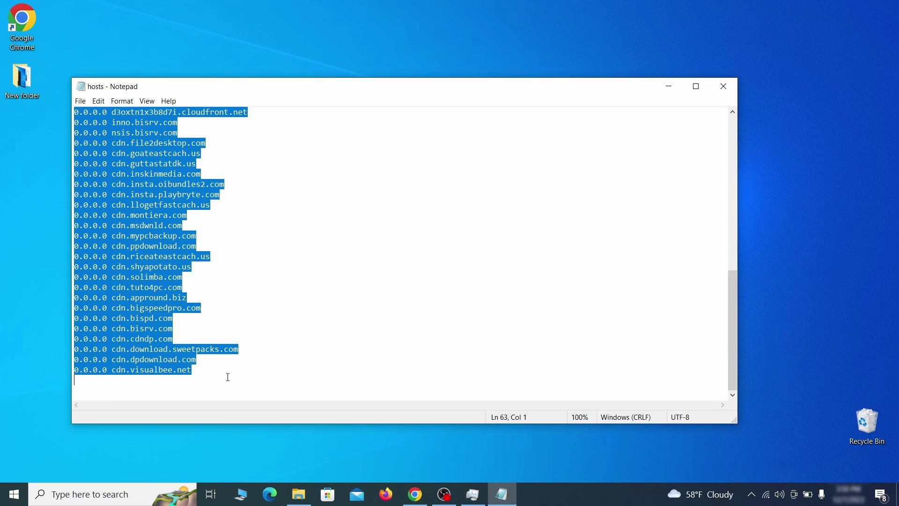
{"action": "key", "text": "Delete"}
{"action": "left_click", "coordinate": [80, 101]}
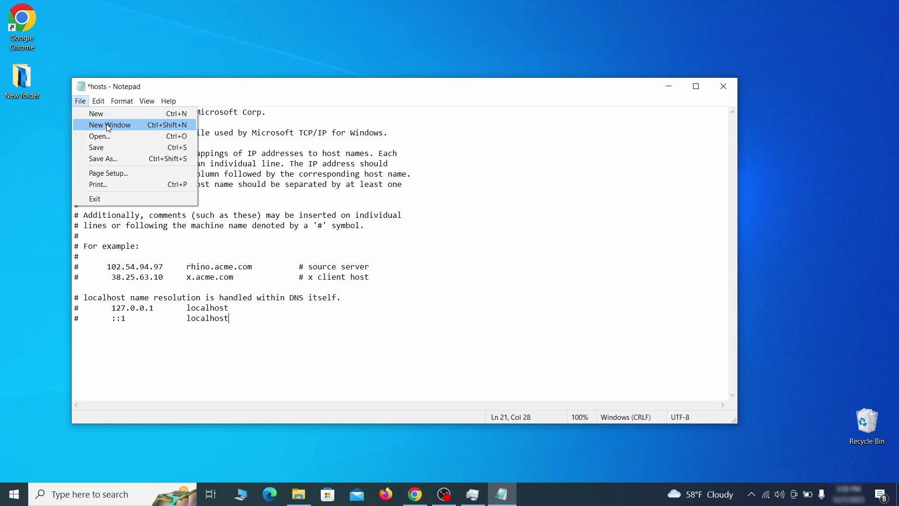
{"action": "left_click", "coordinate": [117, 146]}
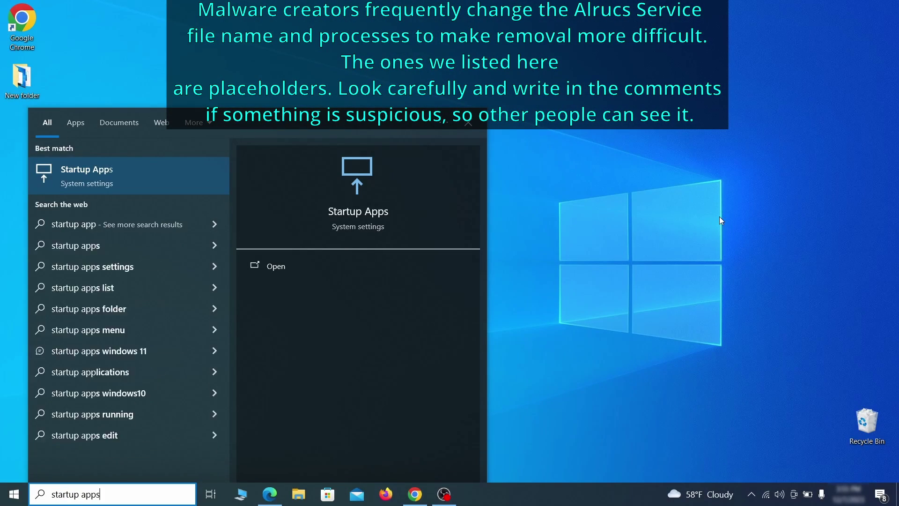
Switch Example Malware App to Off in the Startup Apps settings.
{"action": "key", "text": "Return"}
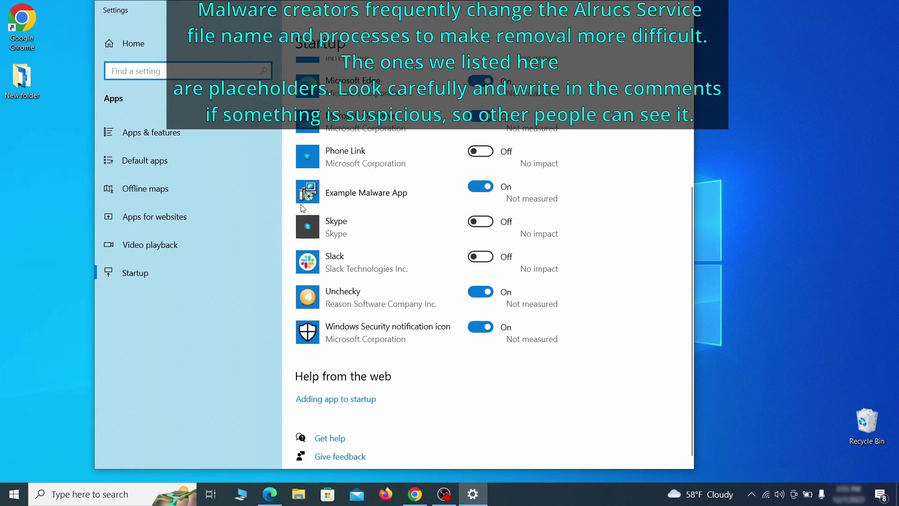
{"action": "left_click", "coordinate": [482, 191]}
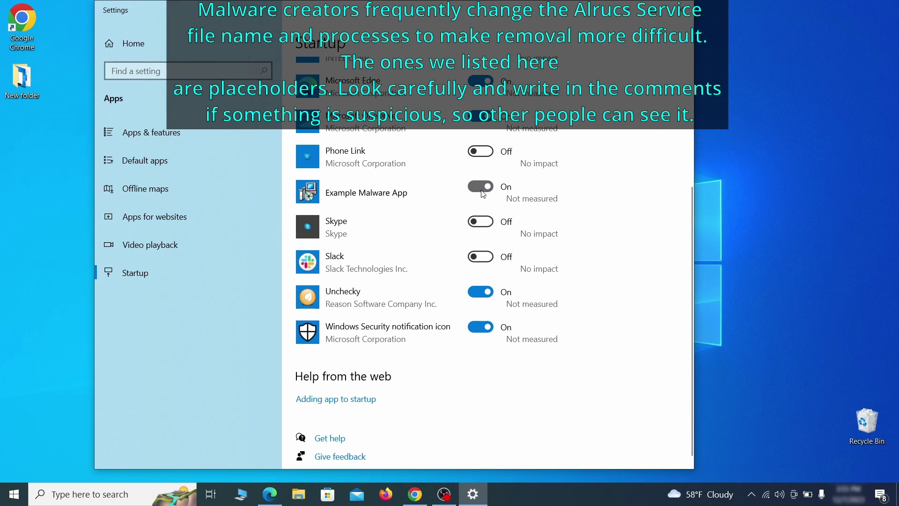
Open Task Scheduler and inspect the Example Malware App task's daily trigger and the program it runs.
{"action": "left_click", "coordinate": [684, 8]}
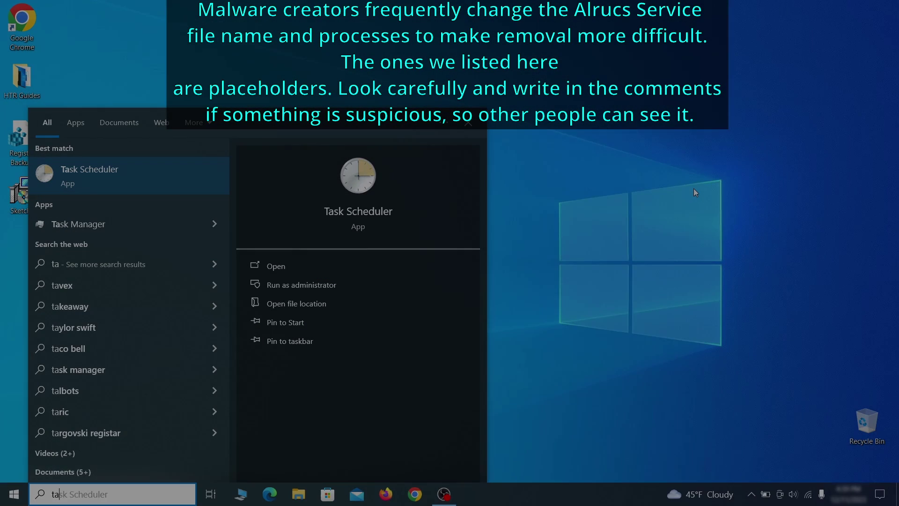
{"action": "type", "text": "sk schedul"}
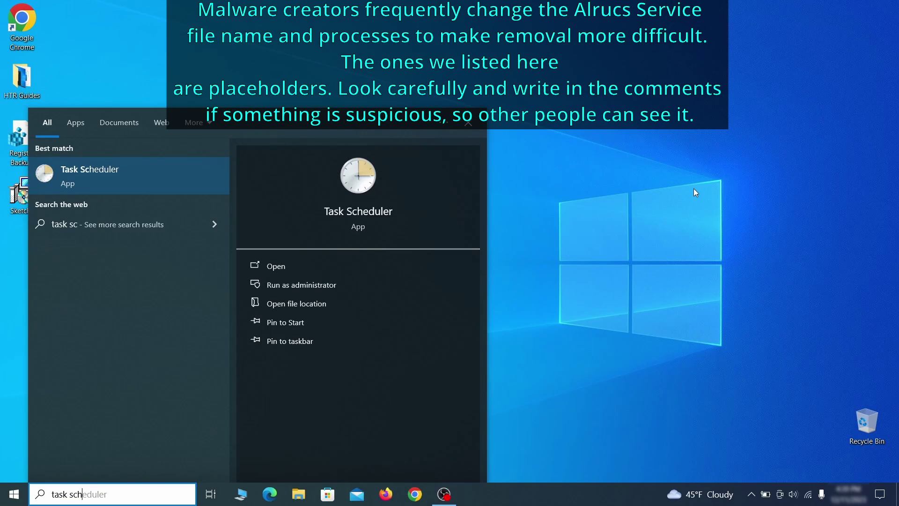
{"action": "key", "text": "Return"}
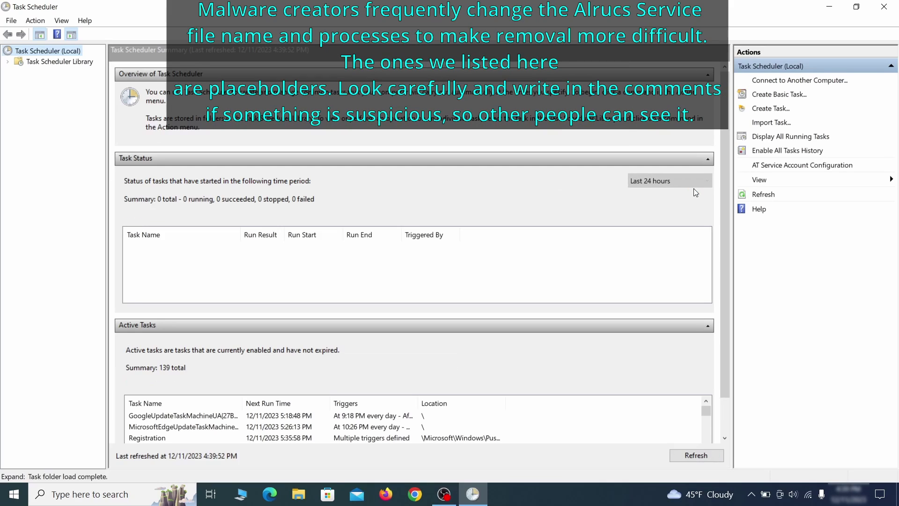
{"action": "left_click", "coordinate": [79, 62]}
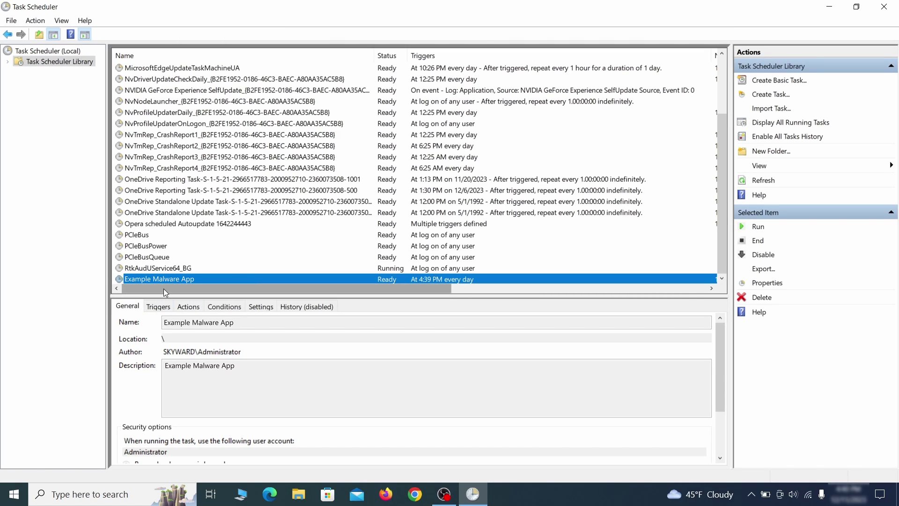
{"action": "right_click", "coordinate": [259, 280]}
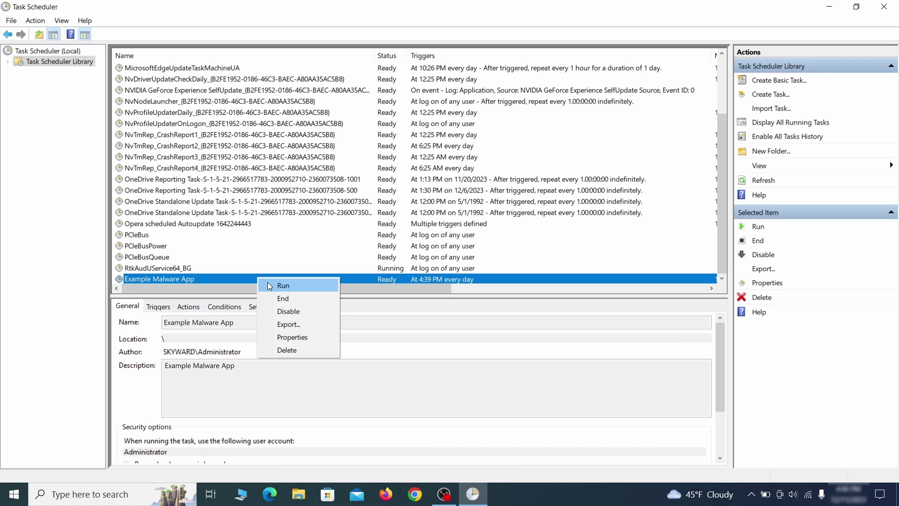
{"action": "left_click", "coordinate": [296, 339]}
{"action": "left_click", "coordinate": [102, 77]}
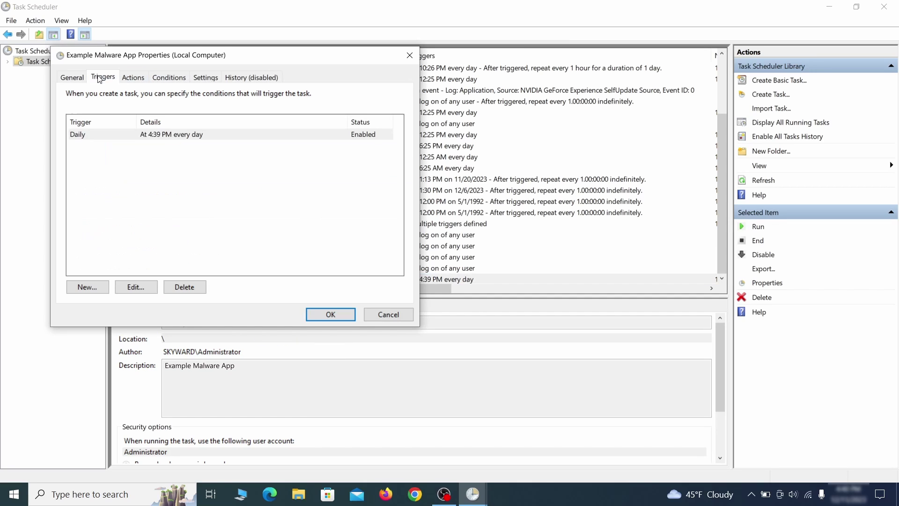
{"action": "left_click", "coordinate": [138, 78]}
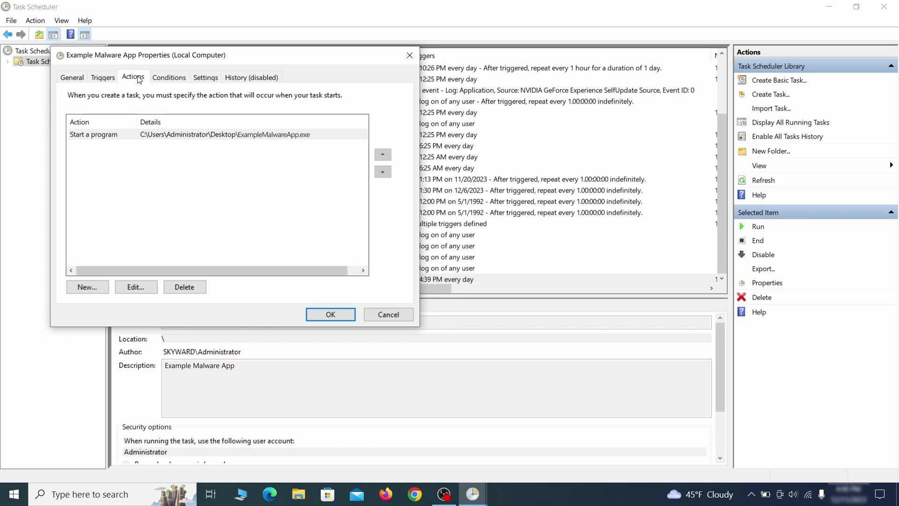
Delete the Example Malware App scheduled task.
{"action": "key", "text": "Escape"}
{"action": "right_click", "coordinate": [289, 279]}
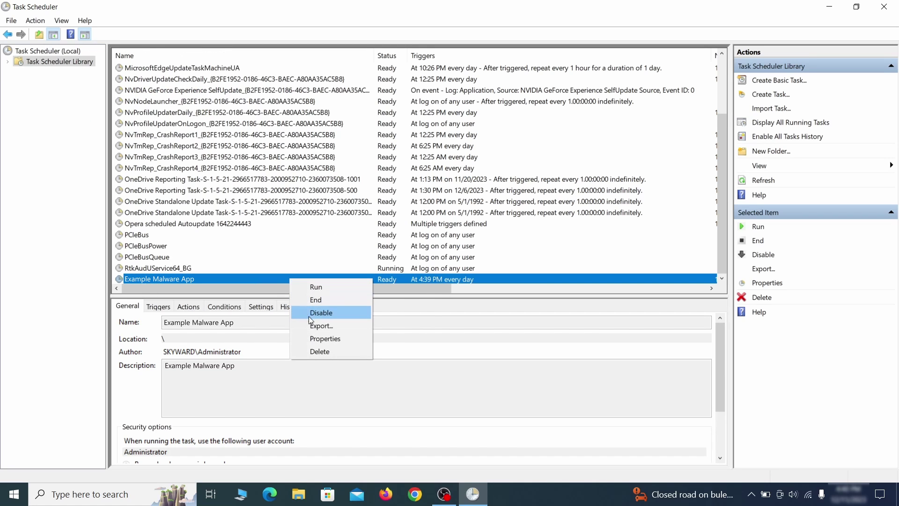
{"action": "left_click", "coordinate": [319, 351]}
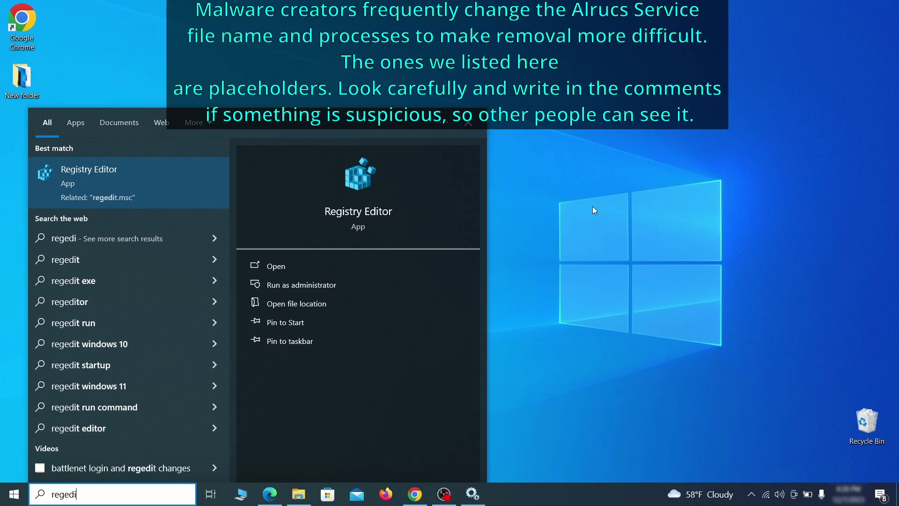
Launch Registry Editor as administrator.
{"action": "type", "text": "t"}
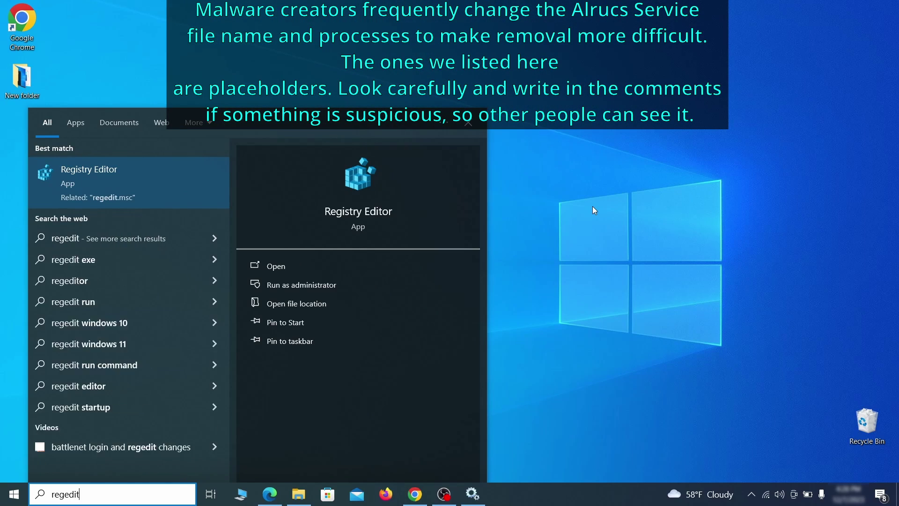
{"action": "right_click", "coordinate": [167, 174]}
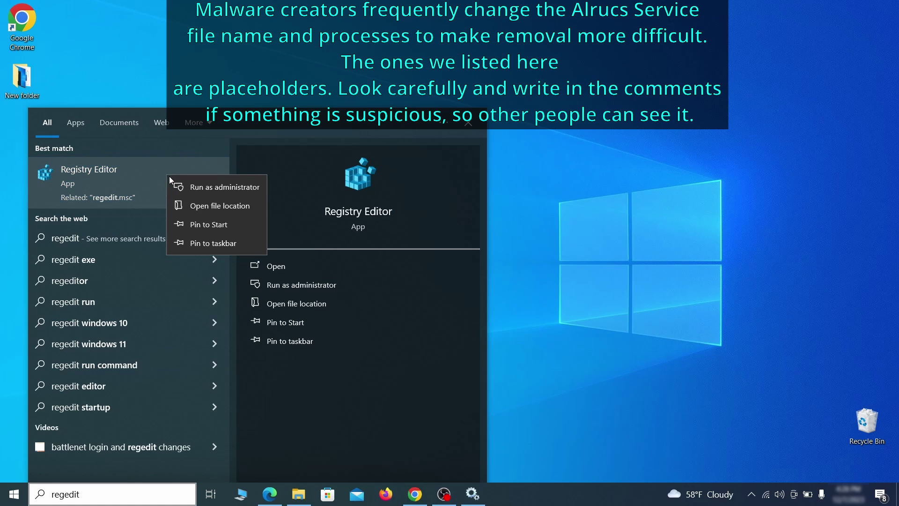
{"action": "left_click", "coordinate": [217, 187]}
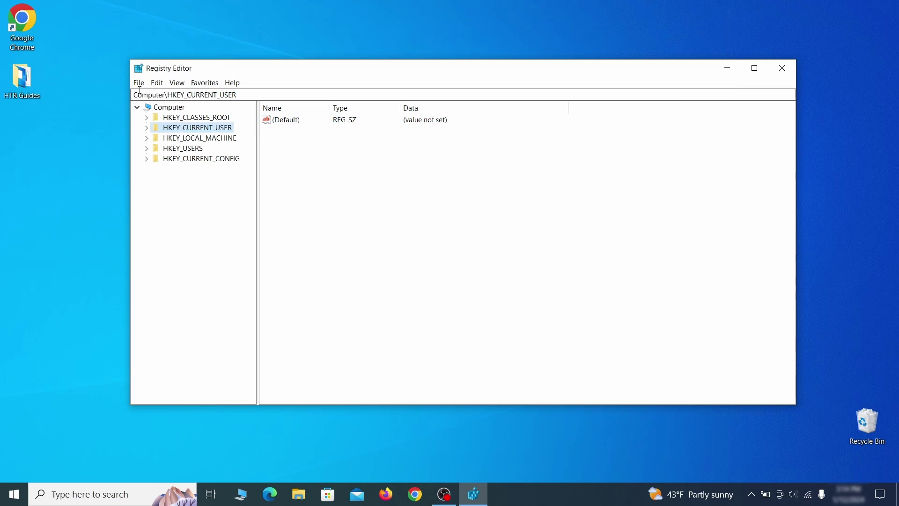
Export the entire registry to the desktop as 'Registry Backup 1'.
{"action": "left_click", "coordinate": [139, 83]}
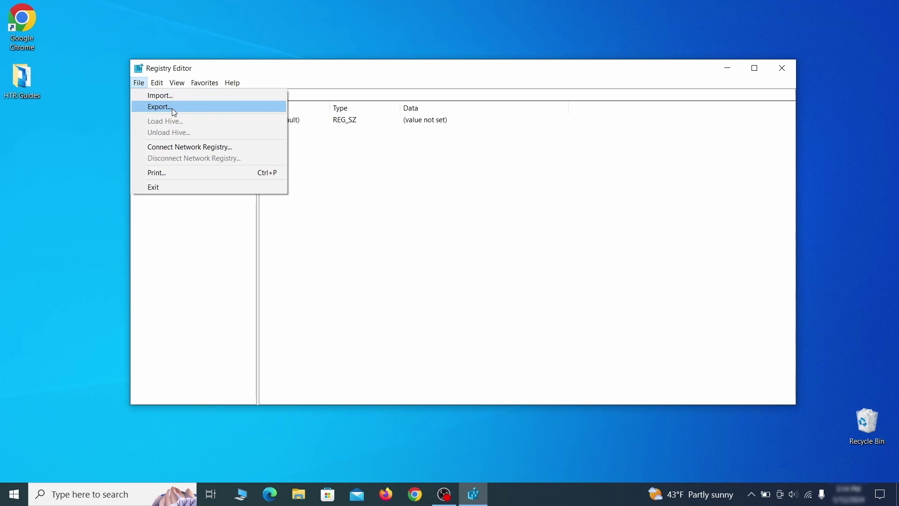
{"action": "left_click", "coordinate": [216, 109]}
{"action": "type", "text": "Registry Backup 1"}
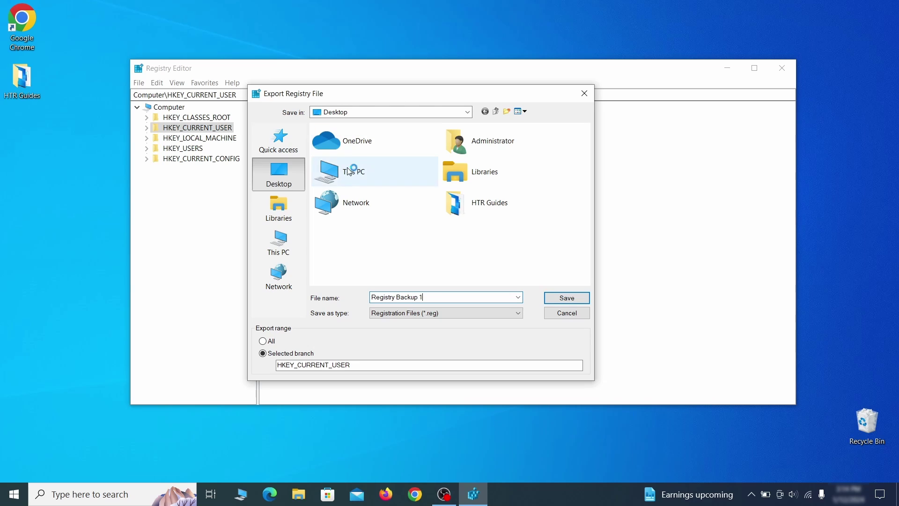
{"action": "left_click", "coordinate": [262, 341]}
{"action": "key", "text": "Return"}
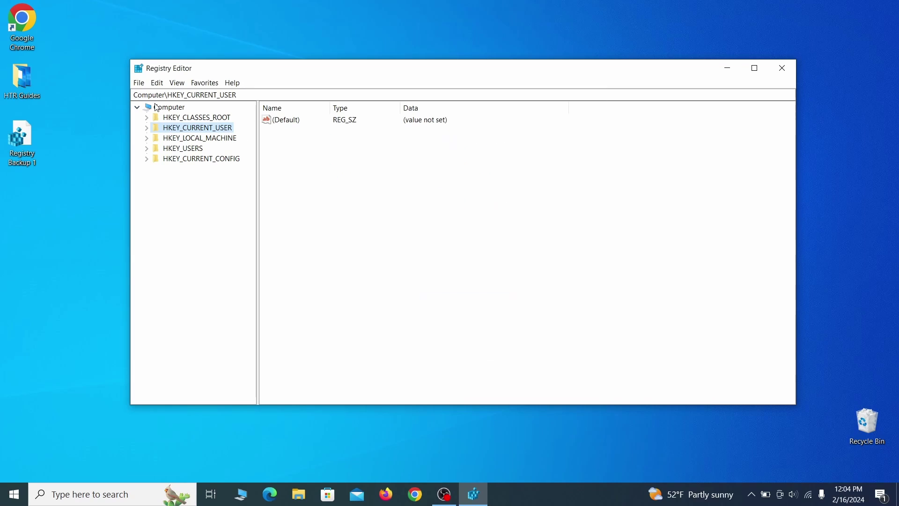
Select the Registry Backup 1 file in the Import dialog.
{"action": "left_click", "coordinate": [139, 83]}
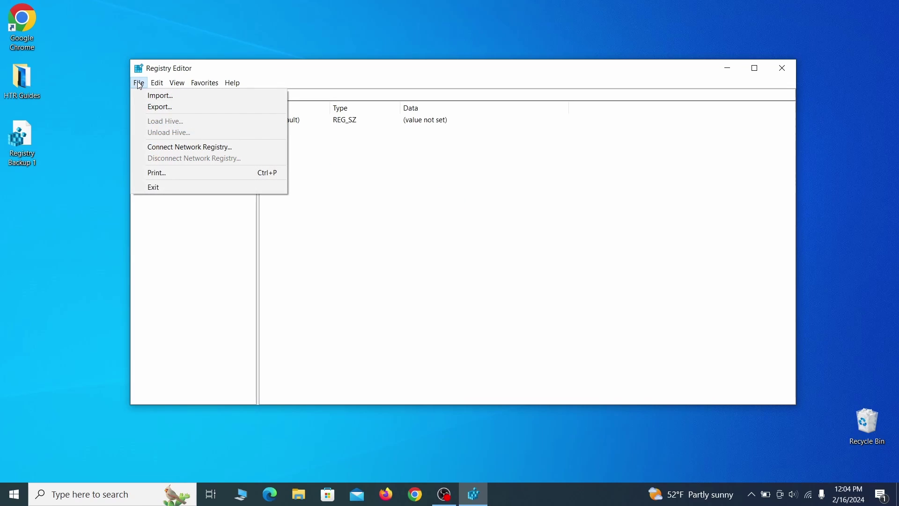
{"action": "left_click", "coordinate": [194, 97]}
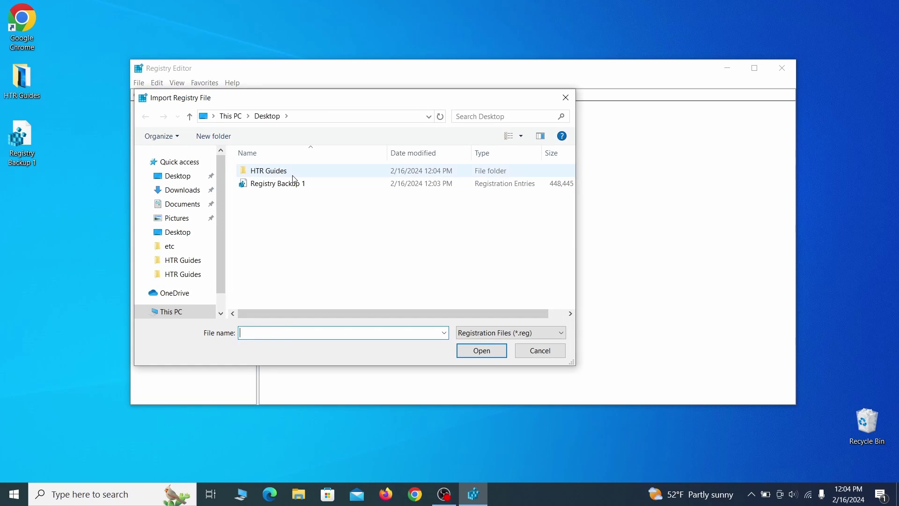
{"action": "left_click", "coordinate": [313, 189]}
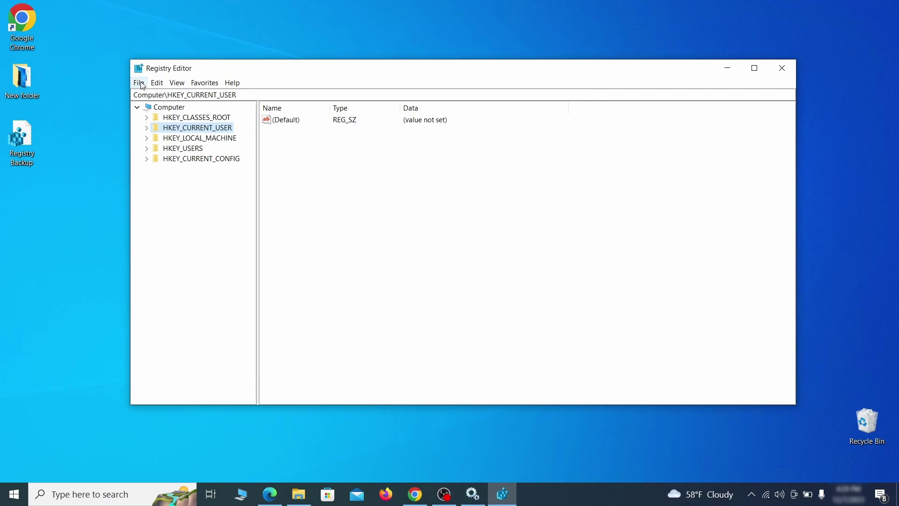
Search the registry for 'Example Malware App' and bring up actions for the found Reopen key.
{"action": "left_click", "coordinate": [139, 82]}
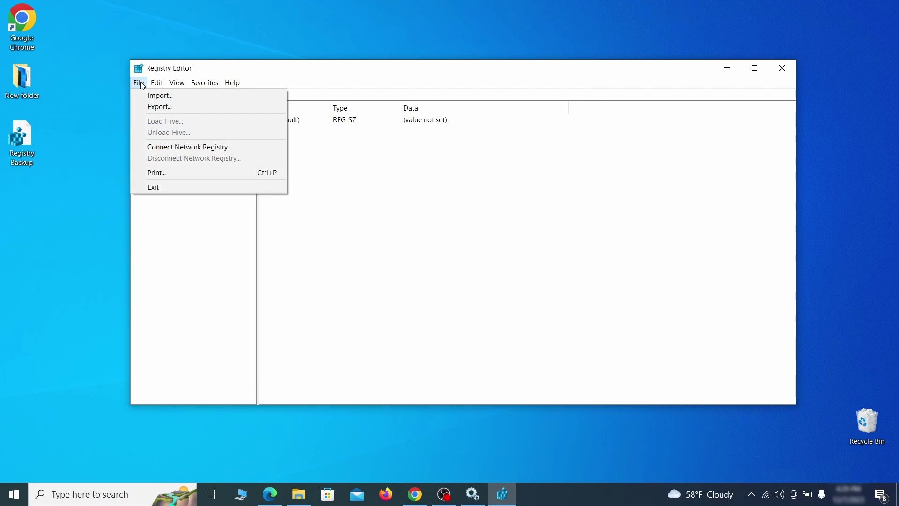
{"action": "mouse_move", "coordinate": [160, 86]}
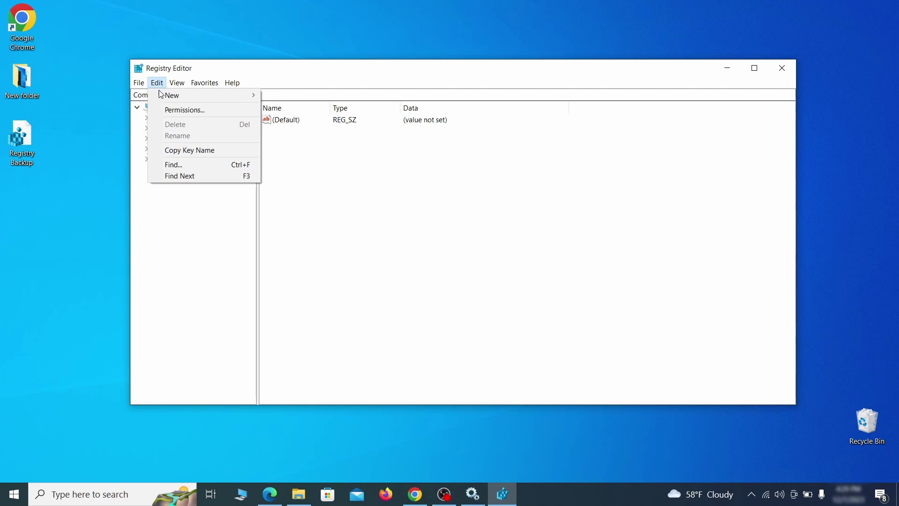
{"action": "left_click", "coordinate": [195, 165]}
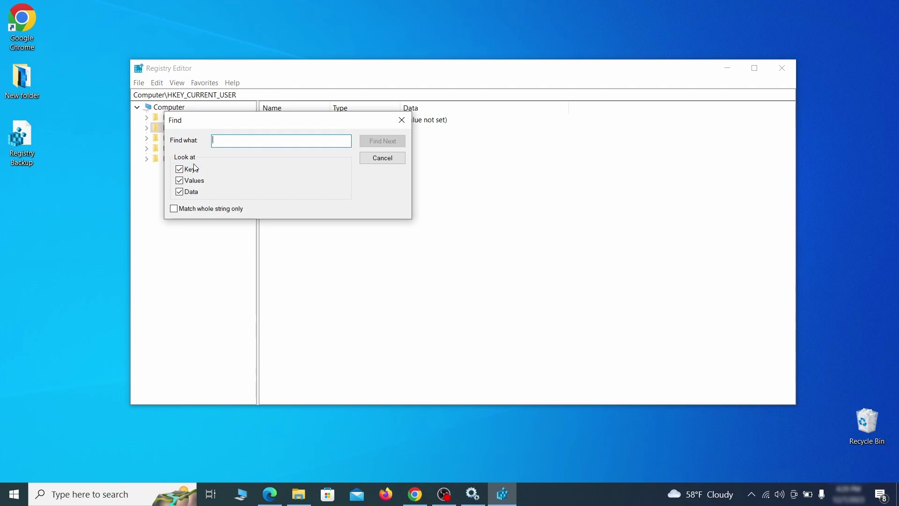
{"action": "type", "text": "Example Malw"}
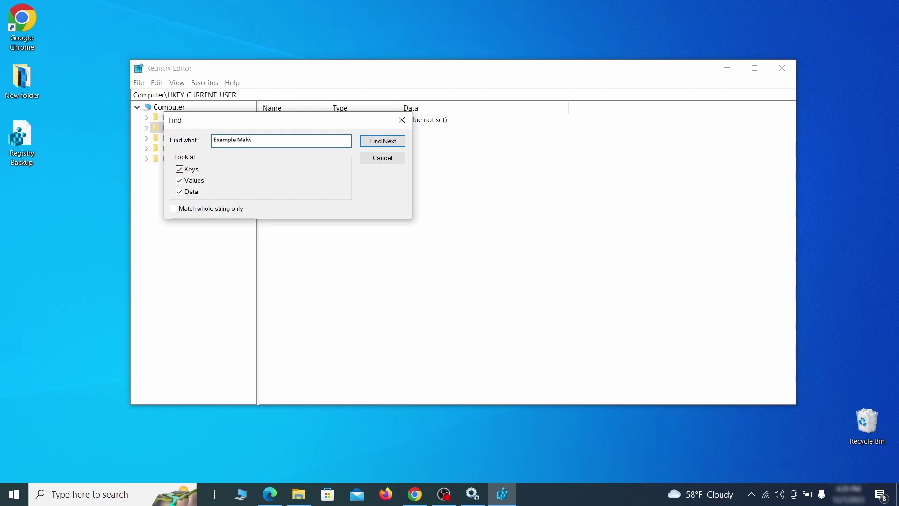
{"action": "type", "text": "are App"}
{"action": "left_click", "coordinate": [389, 141]}
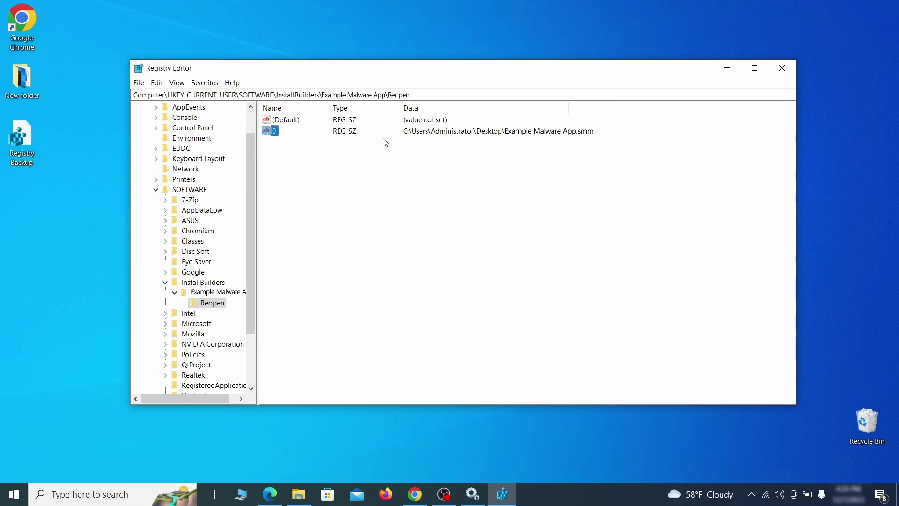
{"action": "left_click", "coordinate": [219, 305]}
{"action": "right_click", "coordinate": [219, 308]}
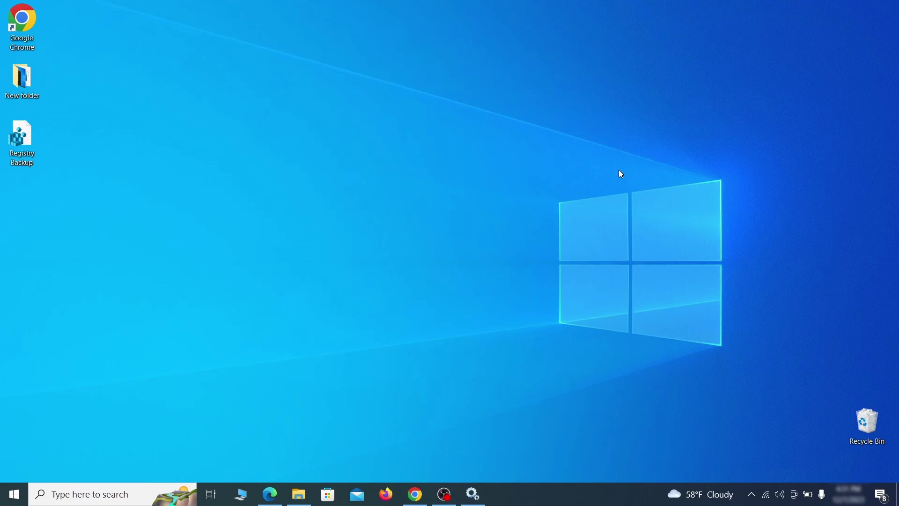
Run MRT with a full scan and close it after no malicious software is found.
{"action": "key", "text": "super+r"}
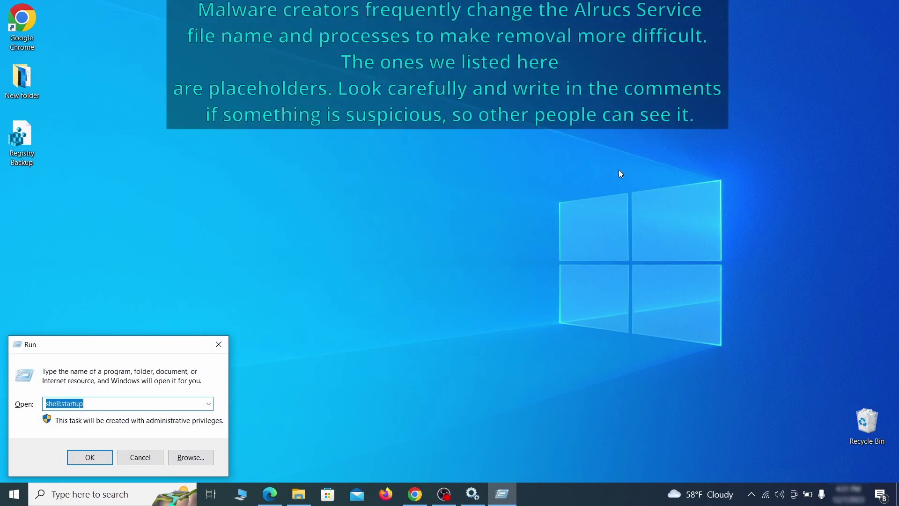
{"action": "key", "text": "BackSpace"}
{"action": "type", "text": "M"}
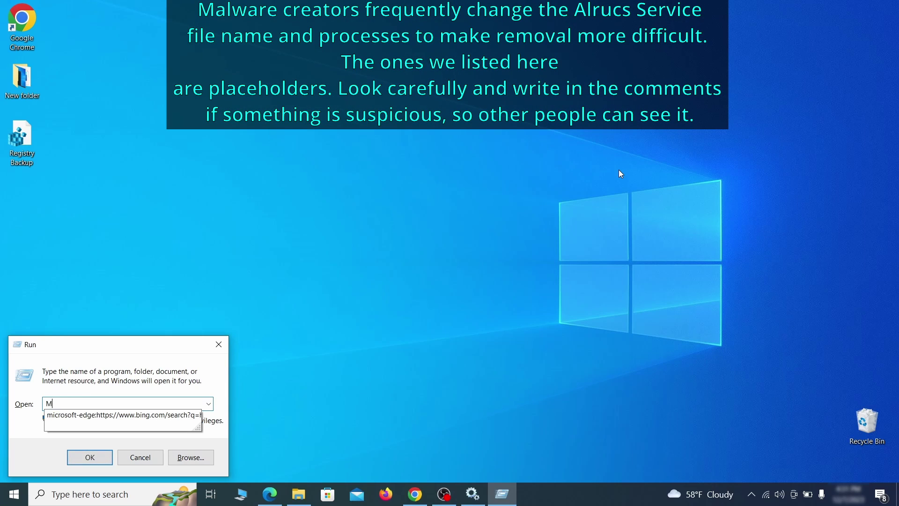
{"action": "type", "text": "RT"}
{"action": "key", "text": "Return"}
{"action": "left_click", "coordinate": [561, 330]}
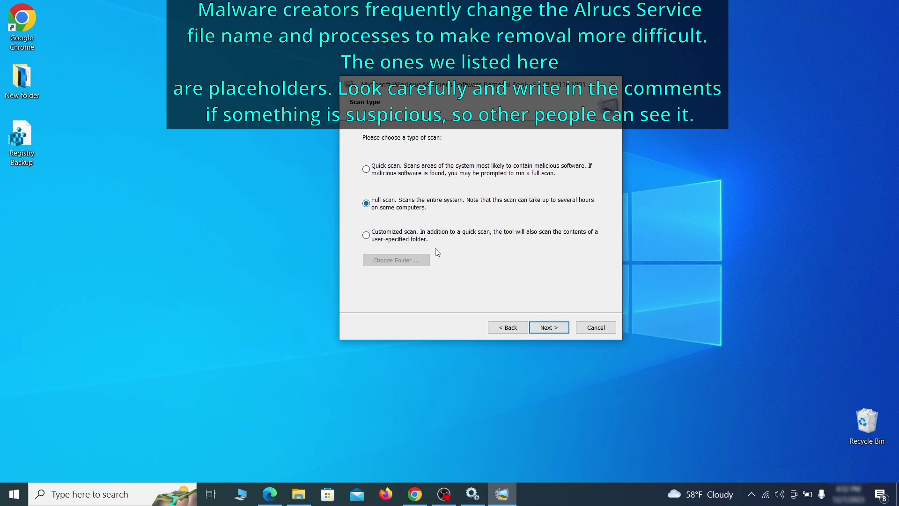
{"action": "left_click", "coordinate": [562, 331]}
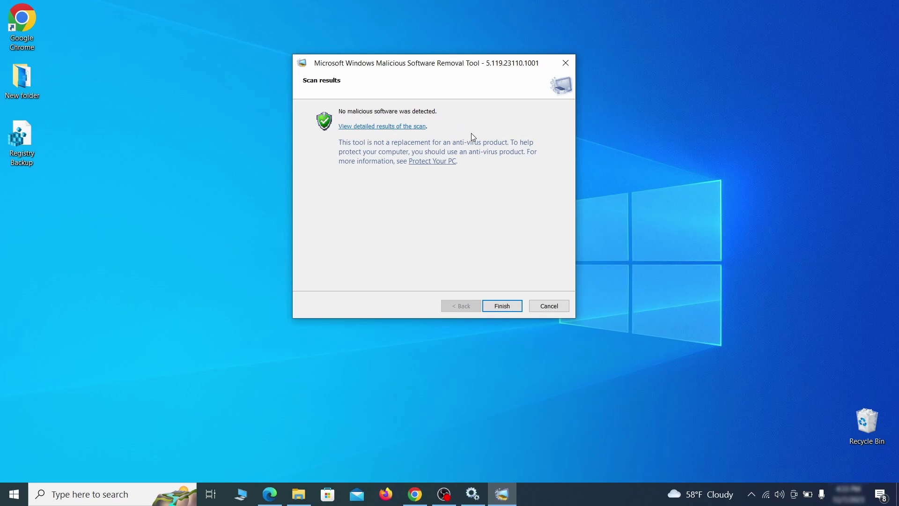
{"action": "left_click", "coordinate": [502, 306]}
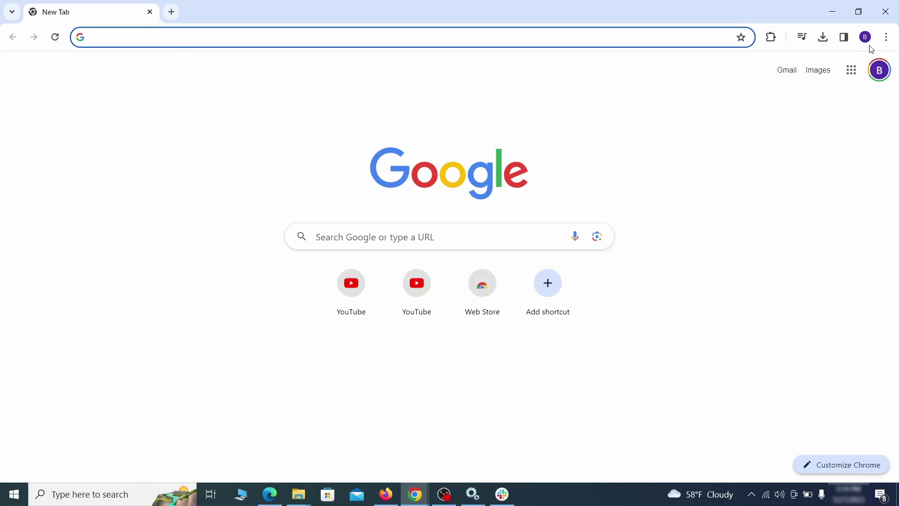
Turn off and remove the Add to Zola Button extension on Chrome's extensions page.
{"action": "left_click", "coordinate": [887, 37]}
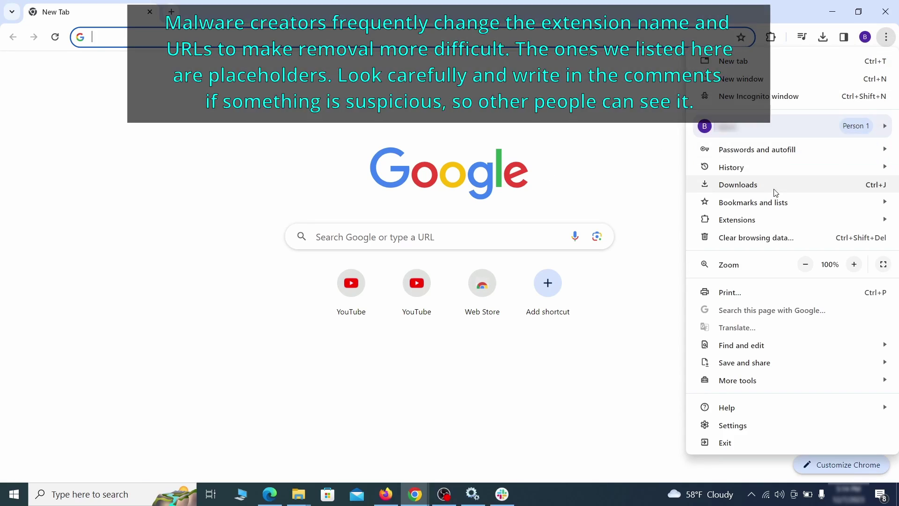
{"action": "mouse_move", "coordinate": [759, 221]}
{"action": "left_click", "coordinate": [661, 221]}
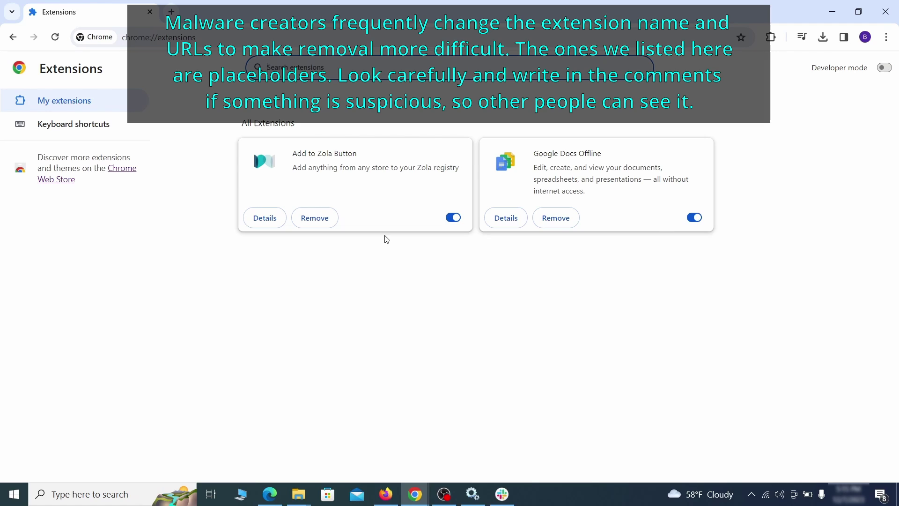
{"action": "left_click", "coordinate": [449, 218]}
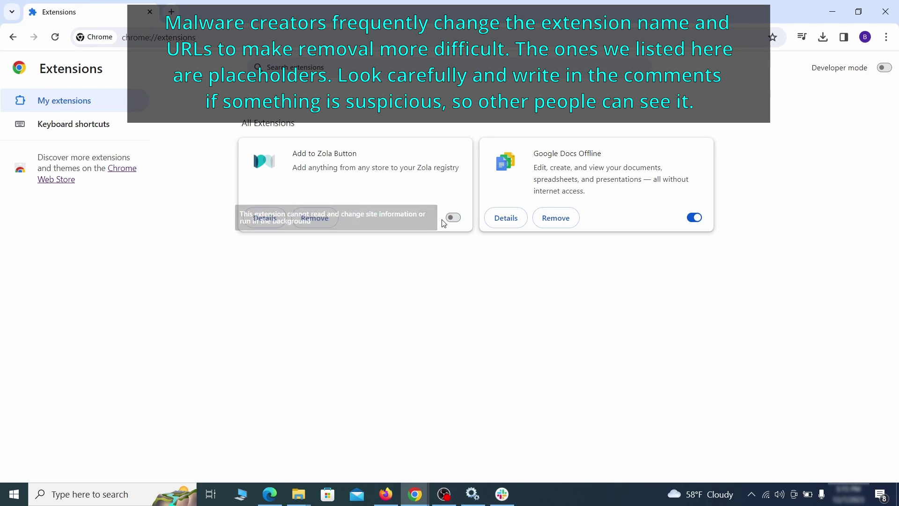
{"action": "left_click", "coordinate": [327, 222]}
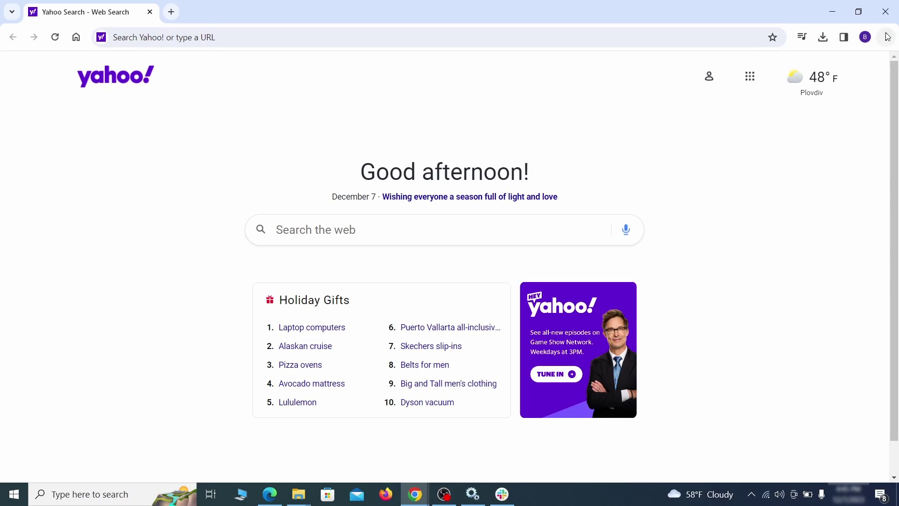
Open Chrome's Clear browsing data dialog on its Advanced list of data types.
{"action": "left_click", "coordinate": [886, 37]}
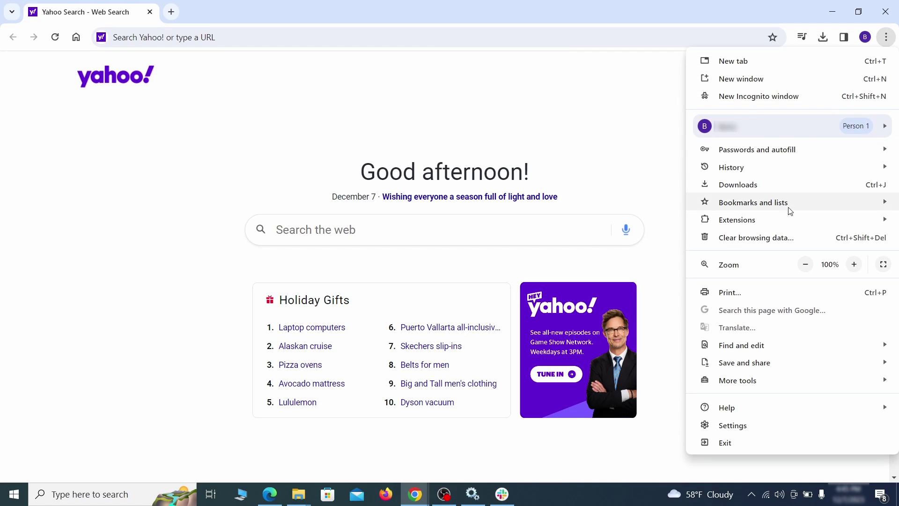
{"action": "left_click", "coordinate": [739, 423]}
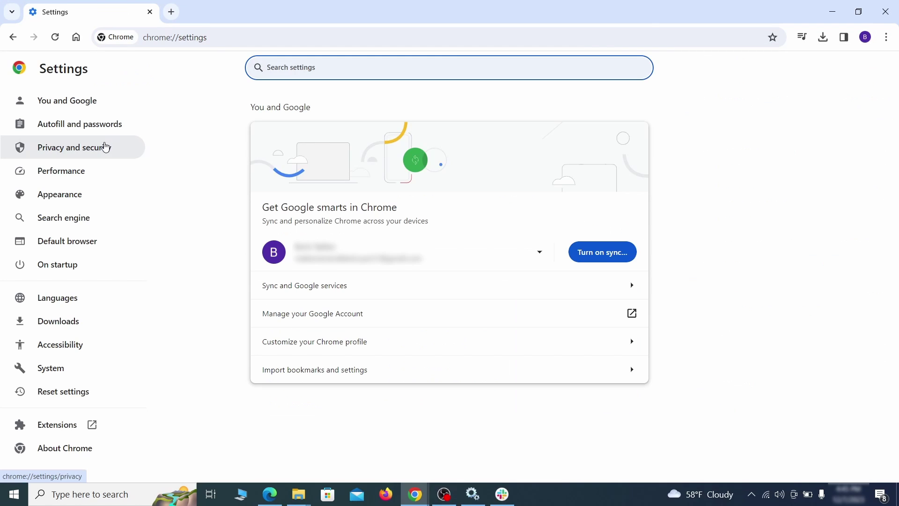
{"action": "left_click", "coordinate": [106, 147]}
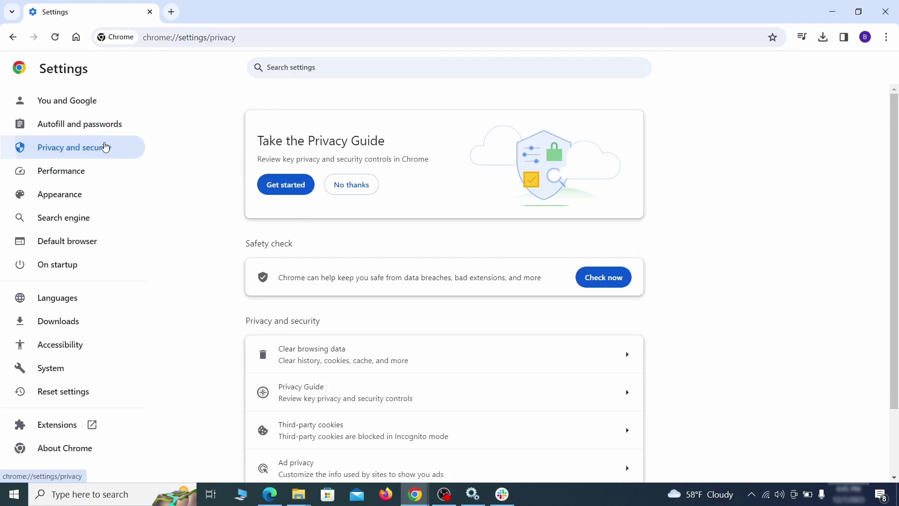
{"action": "scroll", "coordinate": [716, 309], "scroll_direction": "down", "scroll_amount": 1}
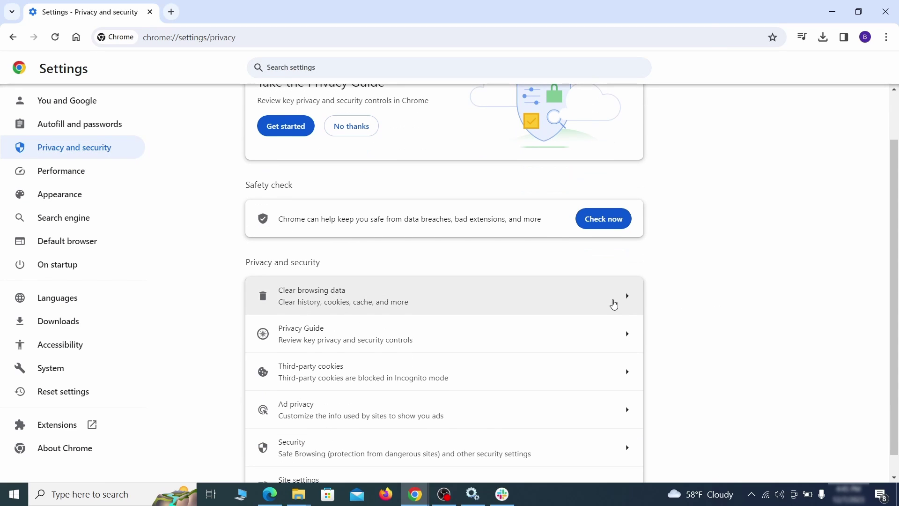
{"action": "left_click", "coordinate": [586, 303]}
{"action": "left_click", "coordinate": [412, 168]}
{"action": "left_click", "coordinate": [501, 169]}
Add autofill form data, site settings and hosted app data, then clear the data.
{"action": "scroll", "coordinate": [453, 267], "scroll_direction": "down", "scroll_amount": 2}
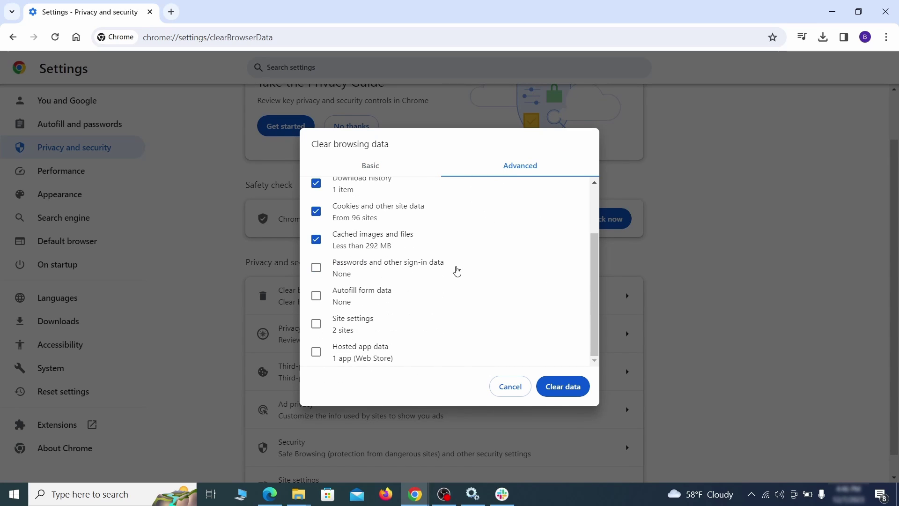
{"action": "left_click", "coordinate": [316, 296]}
{"action": "left_click", "coordinate": [316, 323]}
{"action": "left_click", "coordinate": [316, 352]}
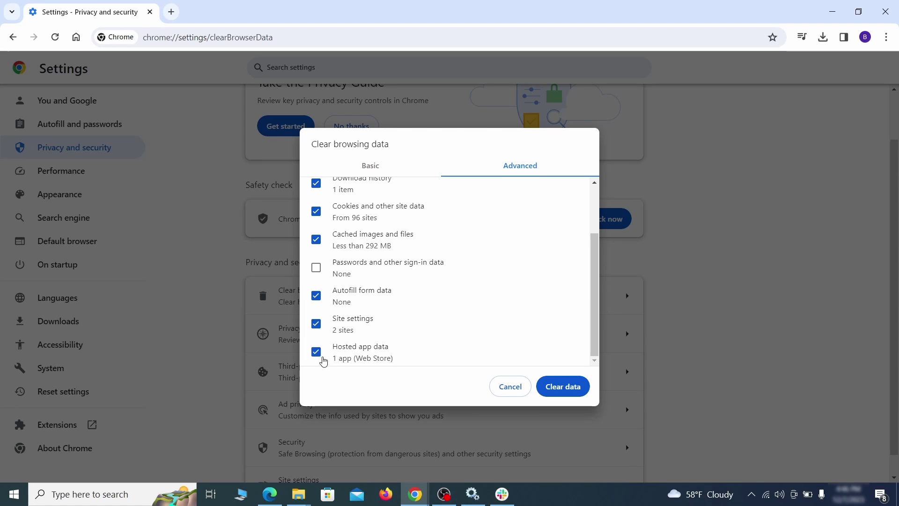
{"action": "left_click", "coordinate": [570, 390]}
Review which sites have location and camera permissions in Chrome's site settings.
{"action": "scroll", "coordinate": [676, 308], "scroll_direction": "down", "scroll_amount": 1}
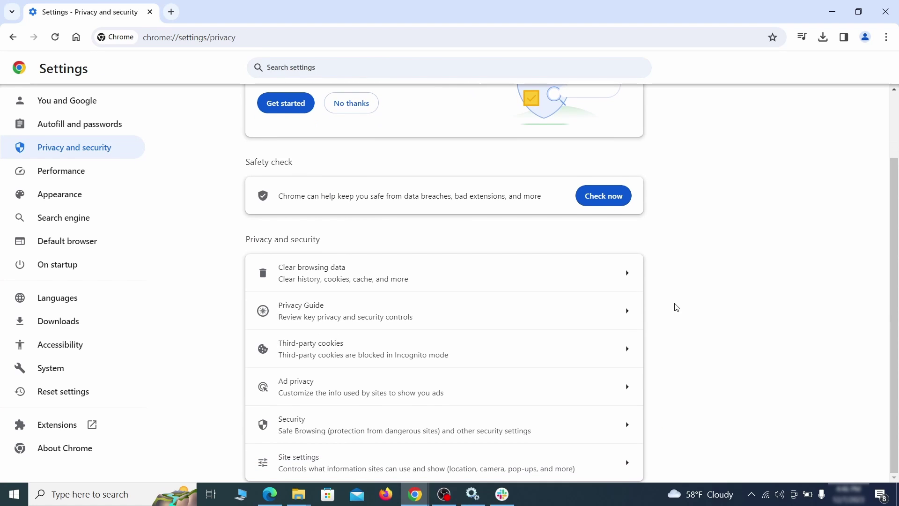
{"action": "left_click", "coordinate": [437, 460]}
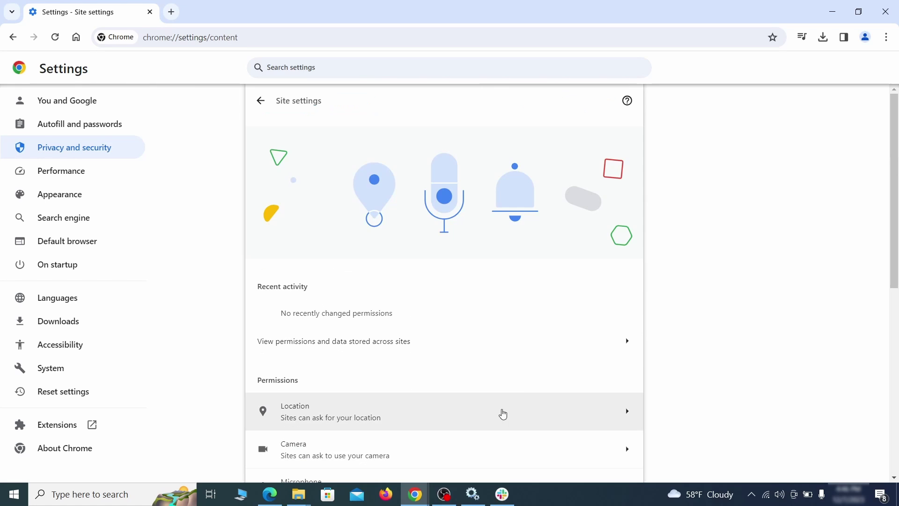
{"action": "scroll", "coordinate": [645, 286], "scroll_direction": "down", "scroll_amount": 4}
{"action": "scroll", "coordinate": [646, 243], "scroll_direction": "down", "scroll_amount": 1}
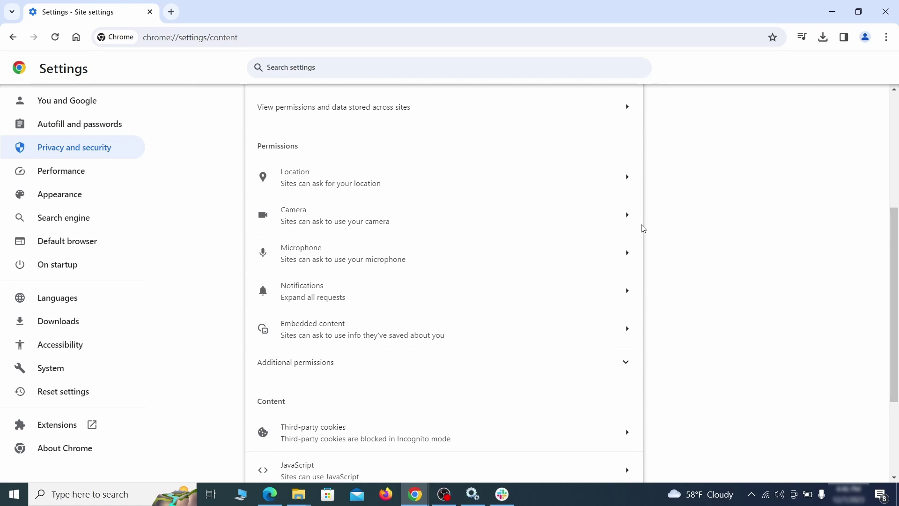
{"action": "left_click", "coordinate": [452, 182]}
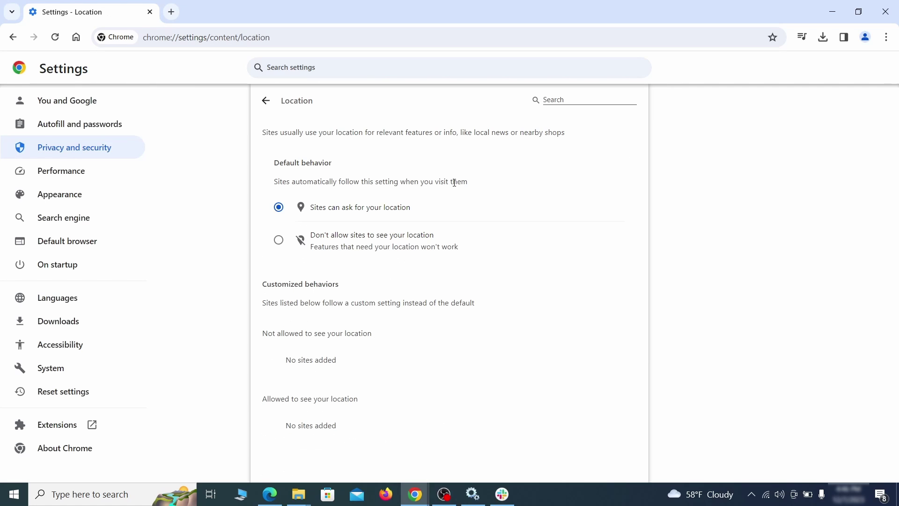
{"action": "left_click", "coordinate": [12, 37]}
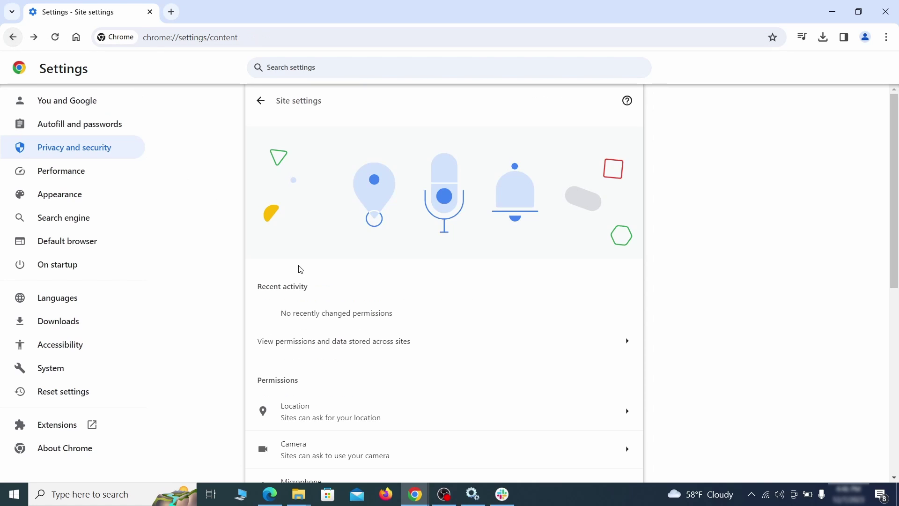
{"action": "scroll", "coordinate": [323, 269], "scroll_direction": "down", "scroll_amount": 5}
{"action": "left_click", "coordinate": [356, 221]}
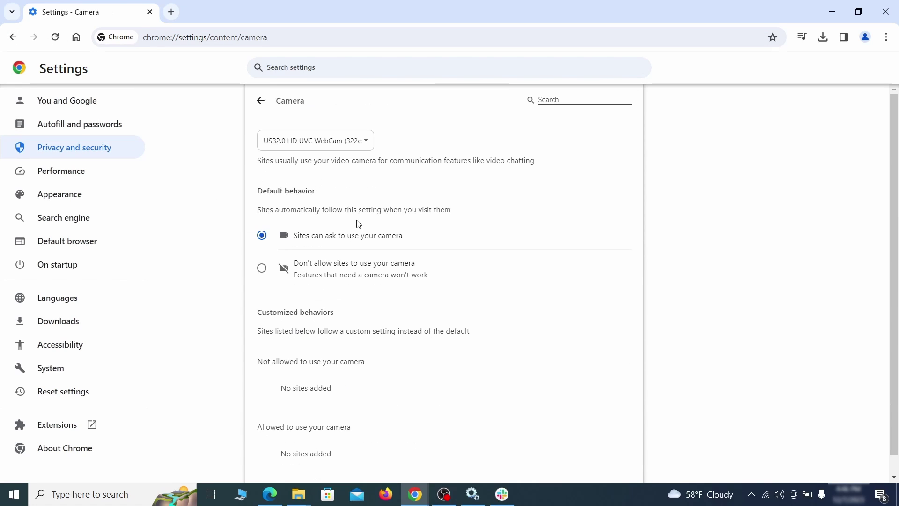
Adjust ExampleRougeURL.com's notification permission entry.
{"action": "scroll", "coordinate": [231, 305], "scroll_direction": "down", "scroll_amount": 1}
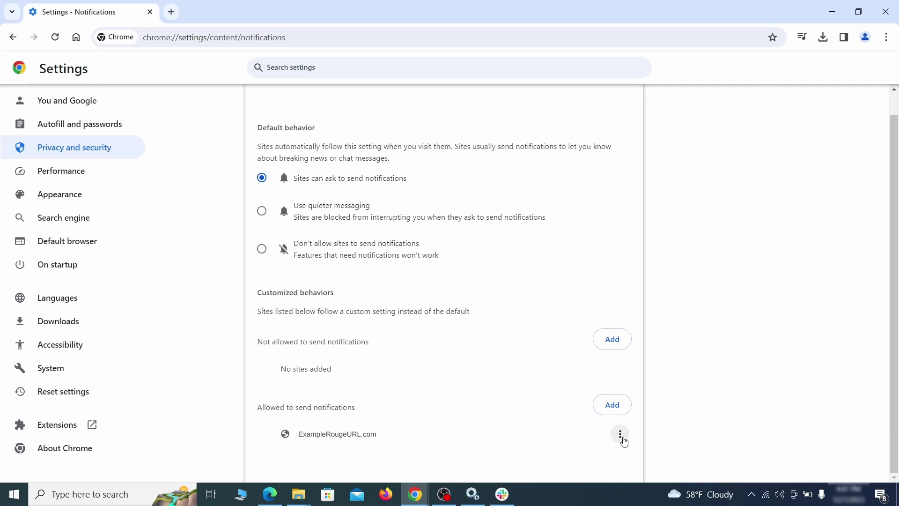
{"action": "left_click", "coordinate": [621, 435]}
{"action": "left_click", "coordinate": [592, 428]}
{"action": "key", "text": "alt+Left"}
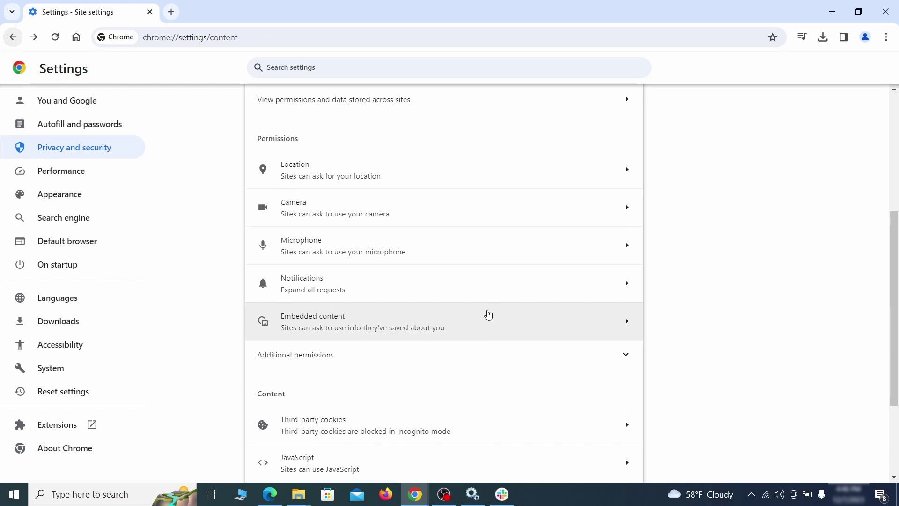
Remove ExampleRougeURL.com from the sites allowed third-party cookies.
{"action": "scroll", "coordinate": [488, 315], "scroll_direction": "down", "scroll_amount": 3}
{"action": "left_click", "coordinate": [485, 314]}
{"action": "scroll", "coordinate": [495, 347], "scroll_direction": "down", "scroll_amount": 5}
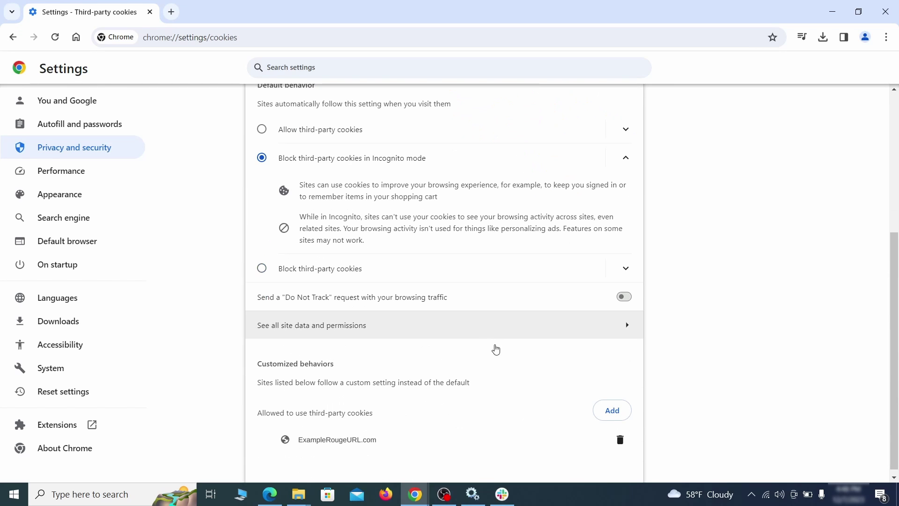
{"action": "left_click", "coordinate": [623, 444]}
{"action": "key", "text": "alt+Left"}
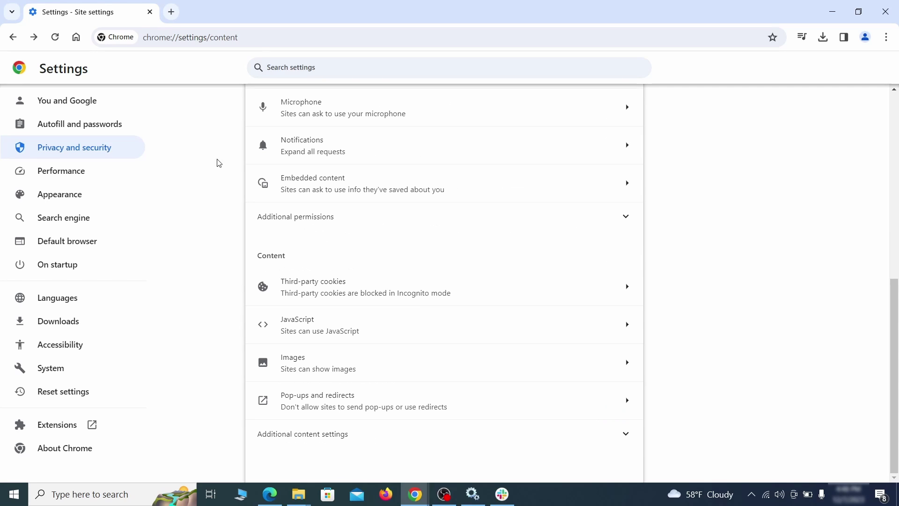
Delete the rogue home page address in Chrome's Appearance settings.
{"action": "left_click", "coordinate": [122, 197]}
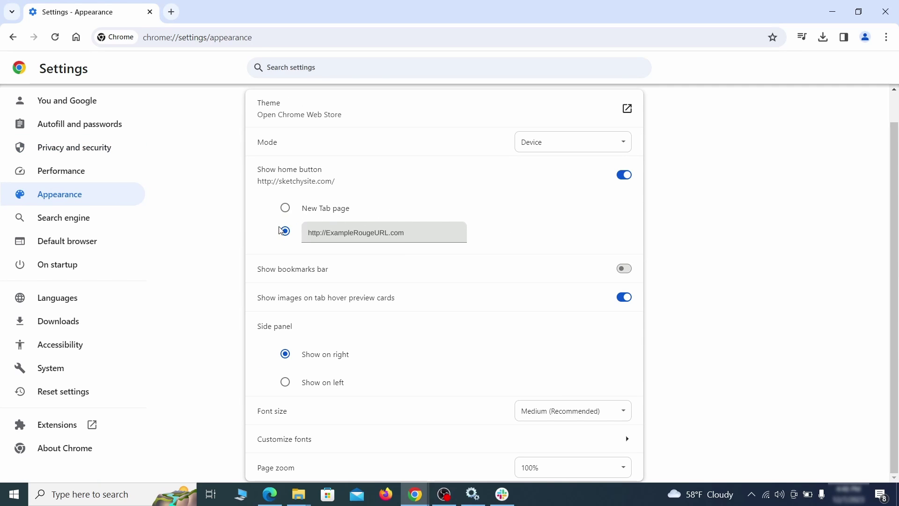
{"action": "left_click_drag", "start_coordinate": [399, 242], "coordinate": [298, 234]}
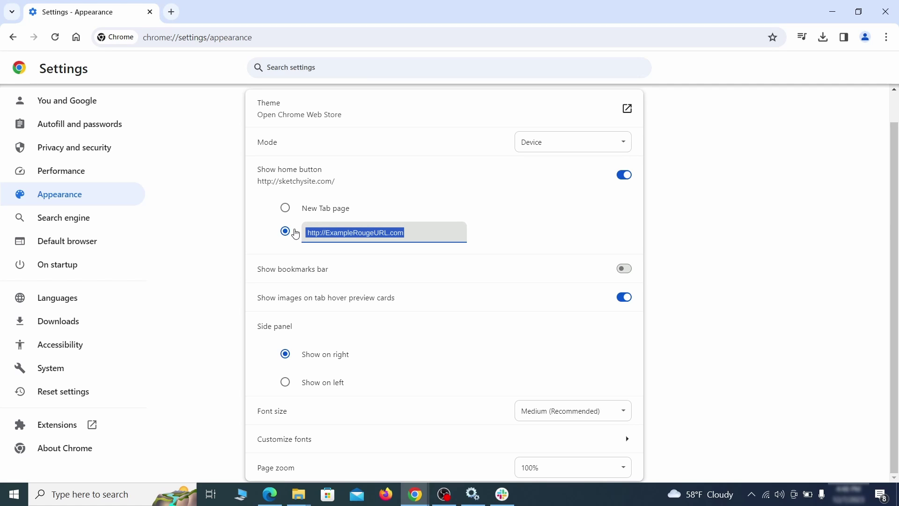
{"action": "key", "text": "BackSpace"}
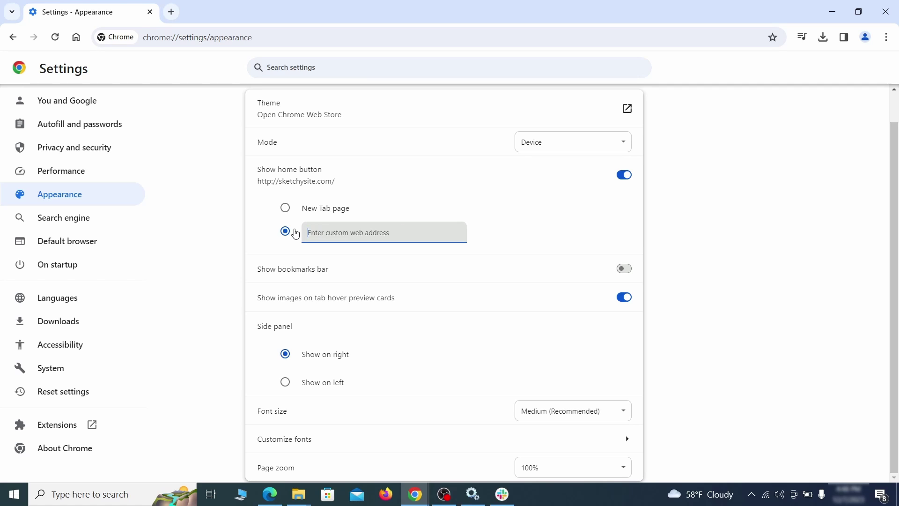
Set Google as search engine, delete the ExampleRougeURL.com site search, and open its startup-page actions.
{"action": "left_click", "coordinate": [93, 219]}
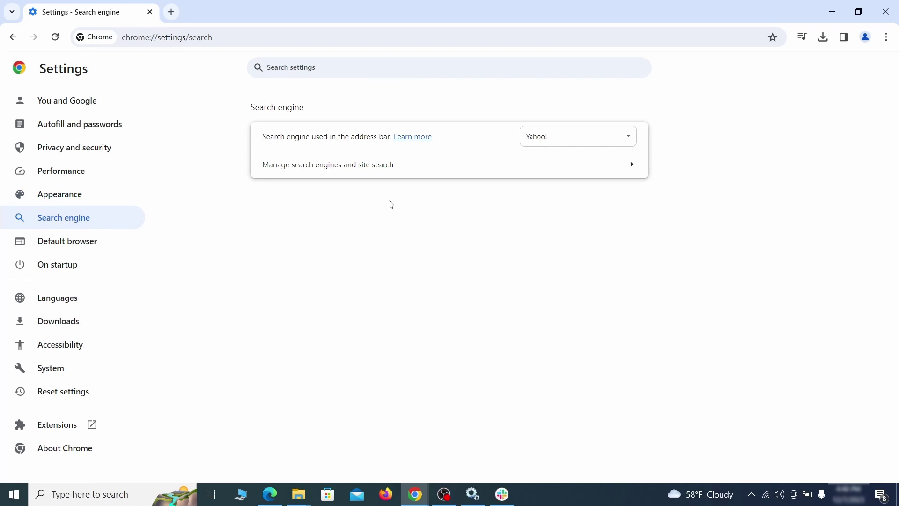
{"action": "left_click", "coordinate": [615, 141]}
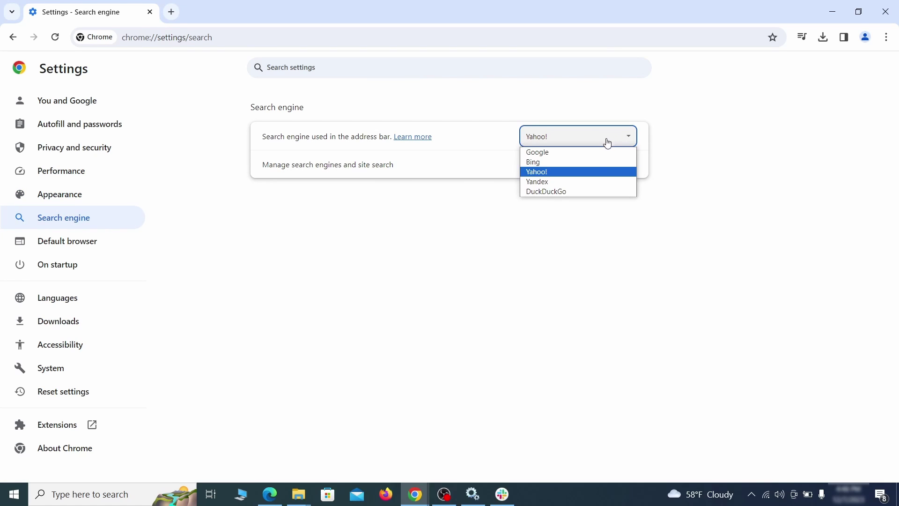
{"action": "left_click", "coordinate": [590, 152]}
{"action": "left_click", "coordinate": [578, 172]}
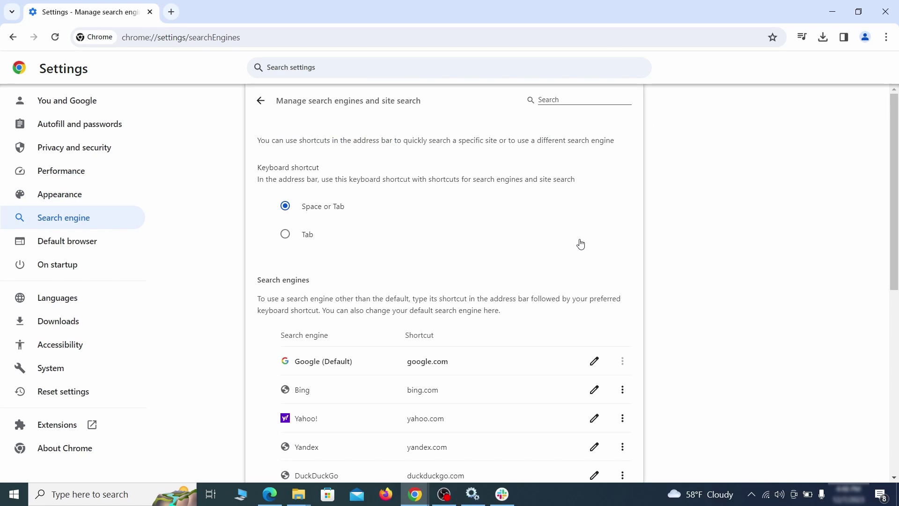
{"action": "scroll", "coordinate": [581, 244], "scroll_direction": "down", "scroll_amount": 10}
{"action": "left_click", "coordinate": [622, 287]}
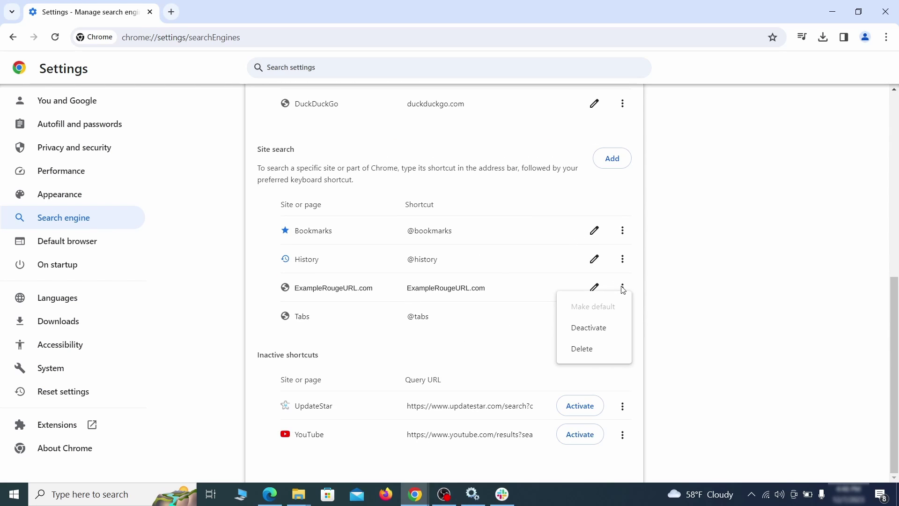
{"action": "left_click", "coordinate": [583, 349]}
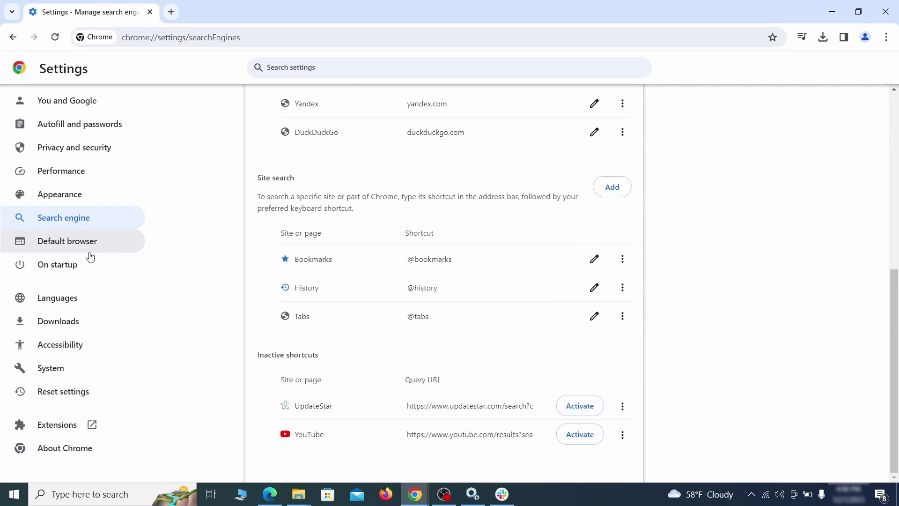
{"action": "left_click", "coordinate": [69, 264]}
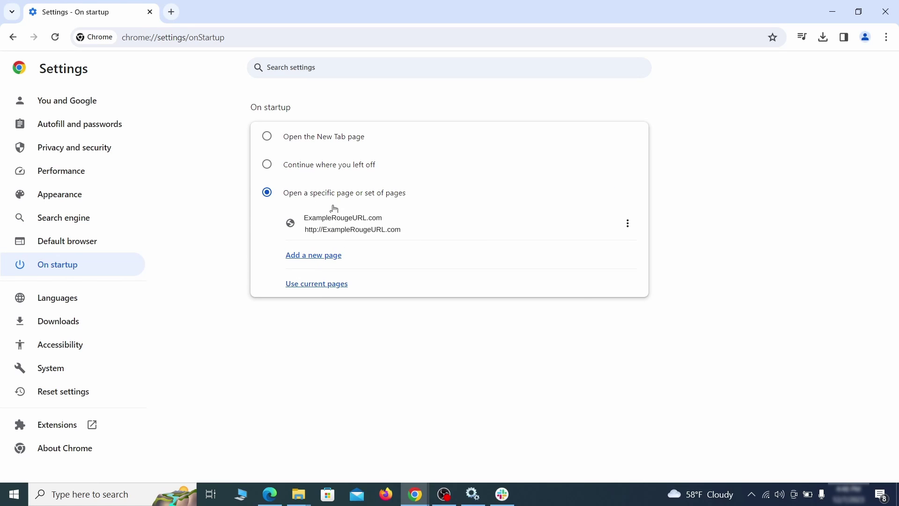
{"action": "left_click", "coordinate": [628, 224]}
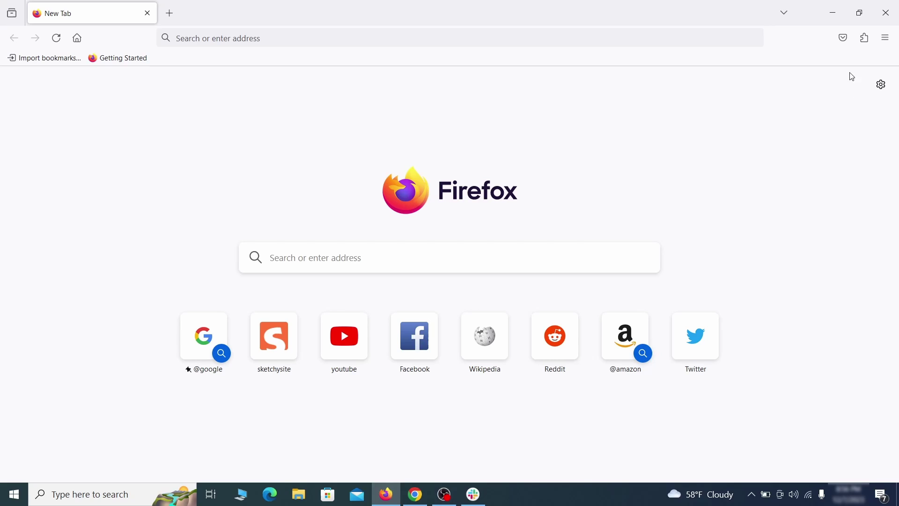
Disable and remove the Contenu+ extension from Firefox.
{"action": "left_click", "coordinate": [866, 38]}
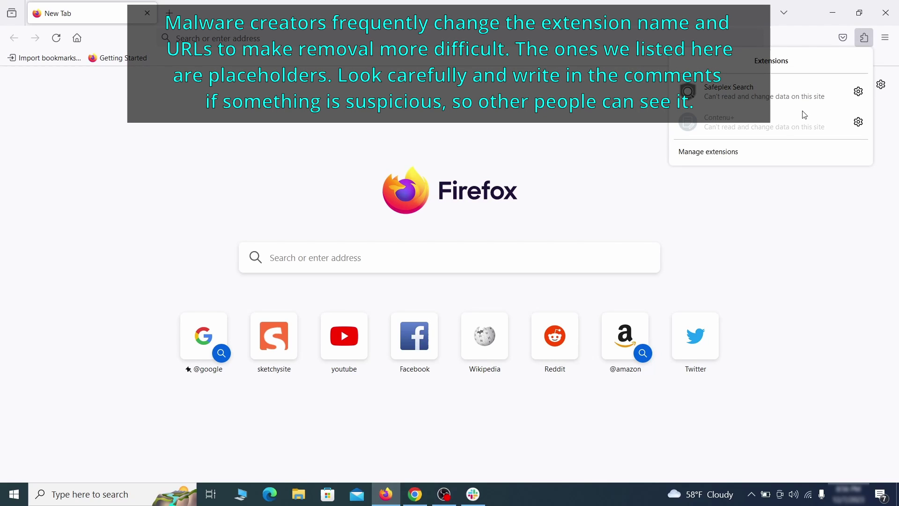
{"action": "left_click", "coordinate": [757, 153]}
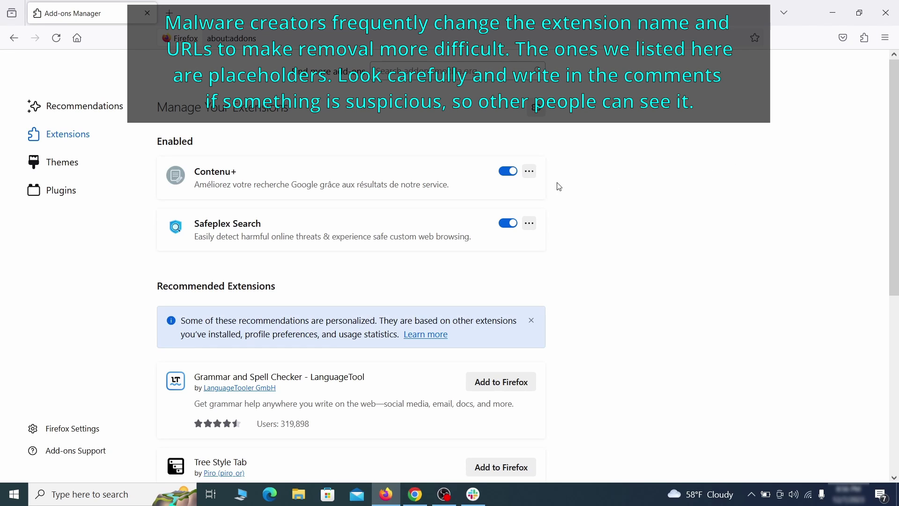
{"action": "left_click", "coordinate": [508, 171]}
{"action": "left_click", "coordinate": [530, 171]}
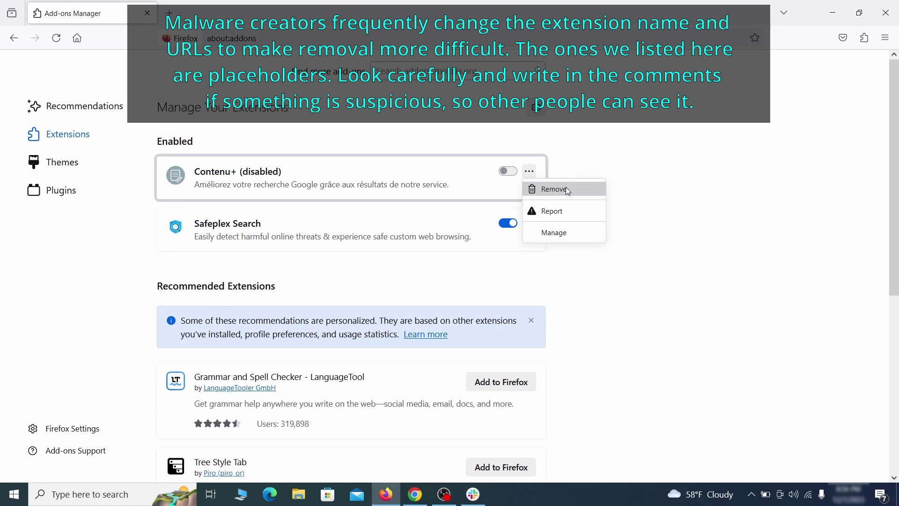
{"action": "left_click", "coordinate": [567, 189]}
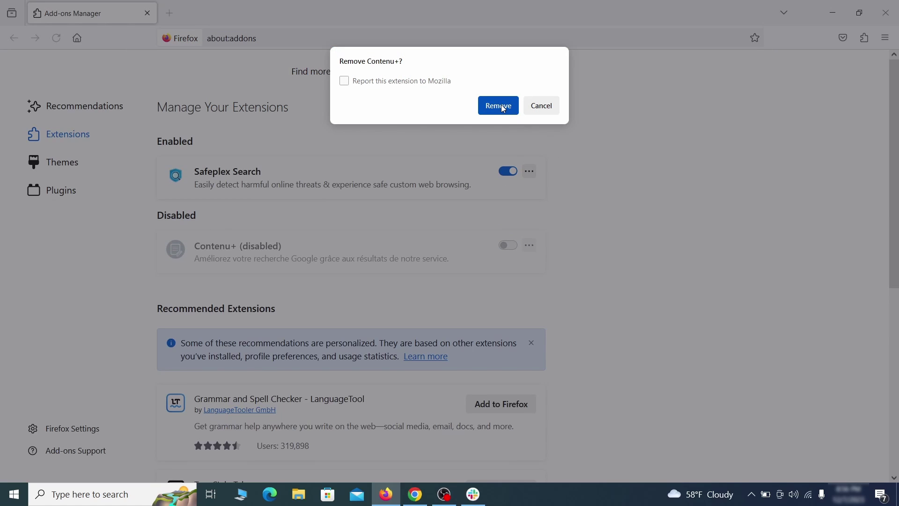
{"action": "left_click", "coordinate": [498, 106]}
Delete the ExampleRougeURL.com address from Firefox's homepage setting.
{"action": "left_click", "coordinate": [885, 38]}
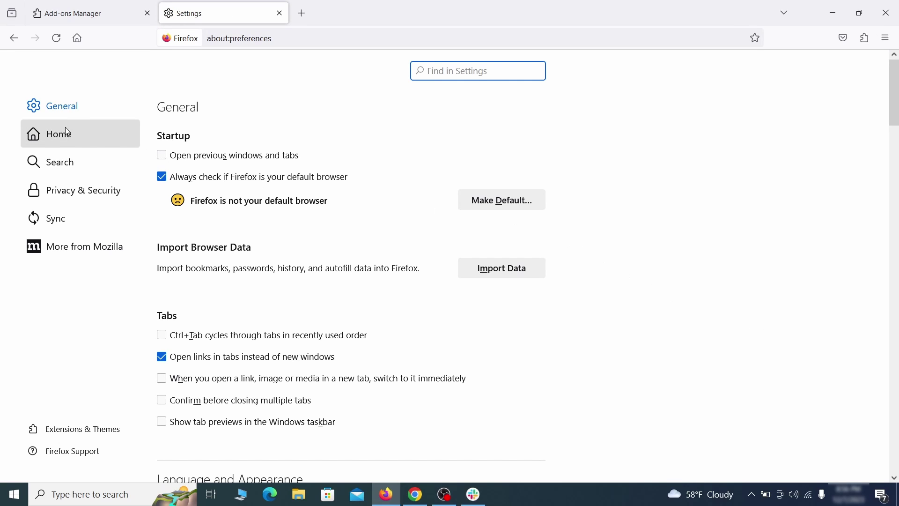
{"action": "left_click", "coordinate": [68, 135]}
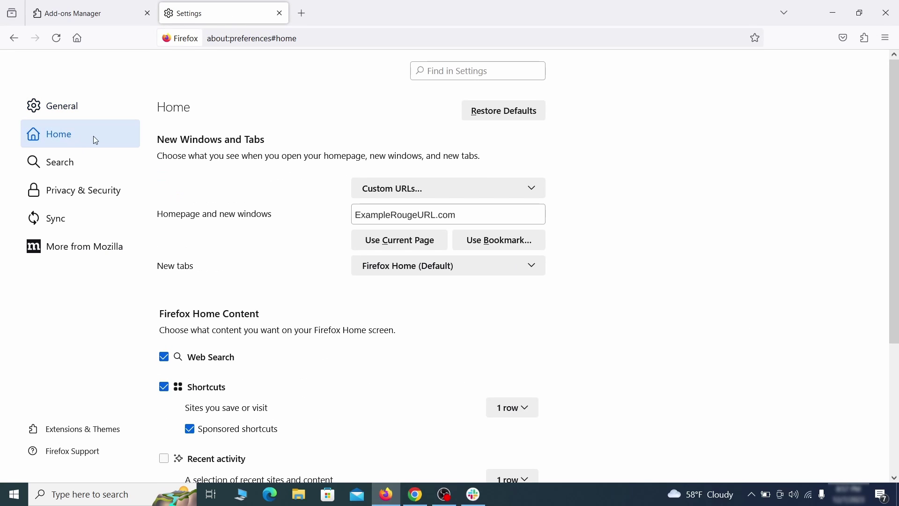
{"action": "triple_click", "coordinate": [455, 215]}
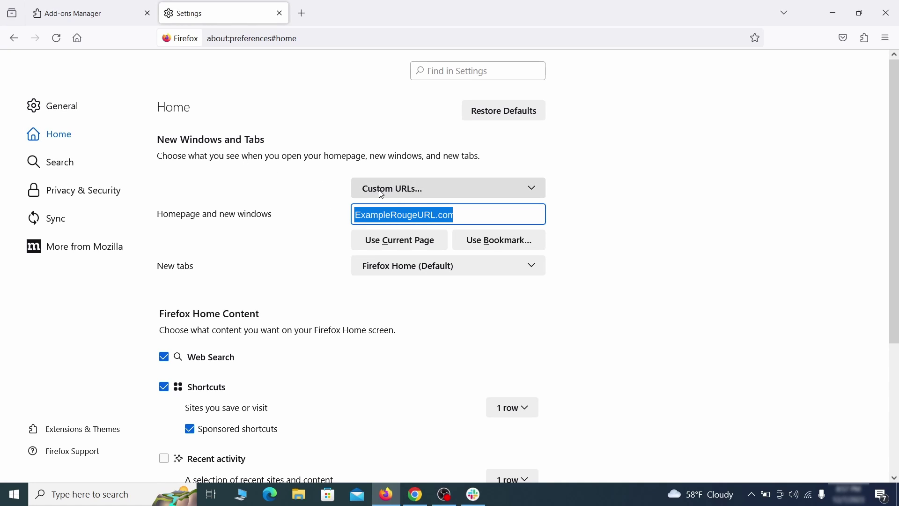
{"action": "key", "text": "BackSpace"}
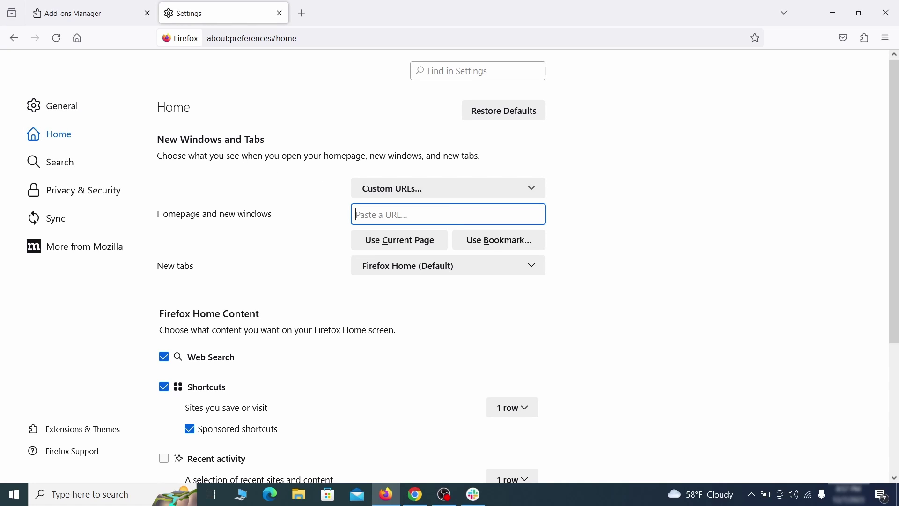
Make Google Firefox's default search engine.
{"action": "left_click", "coordinate": [63, 162]}
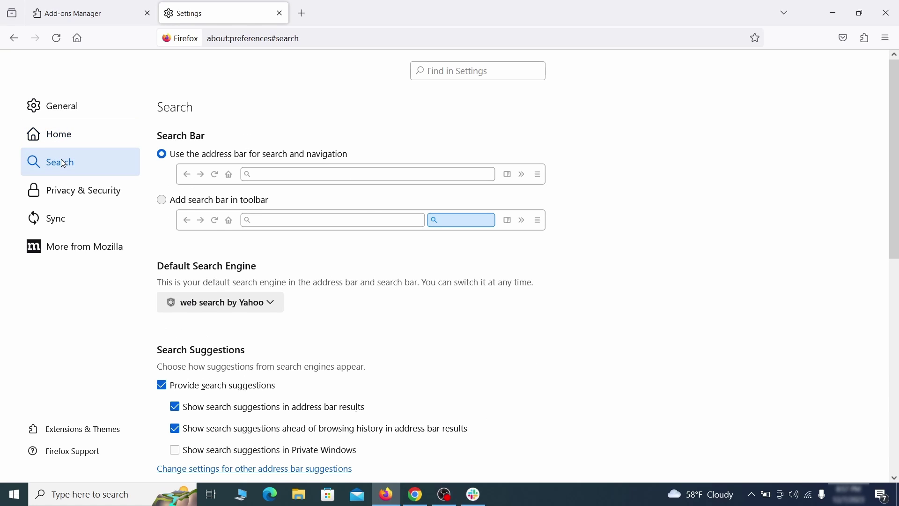
{"action": "scroll", "coordinate": [459, 274], "scroll_direction": "down", "scroll_amount": 2}
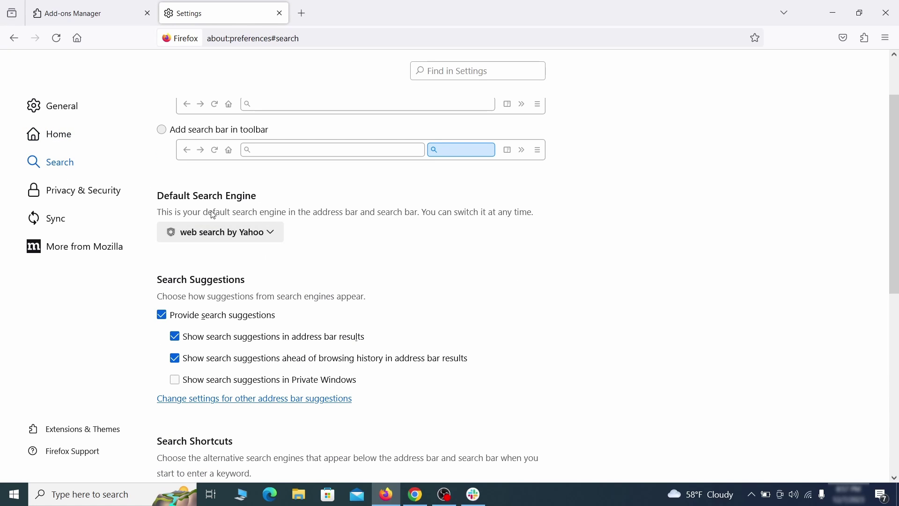
{"action": "left_click", "coordinate": [266, 237]}
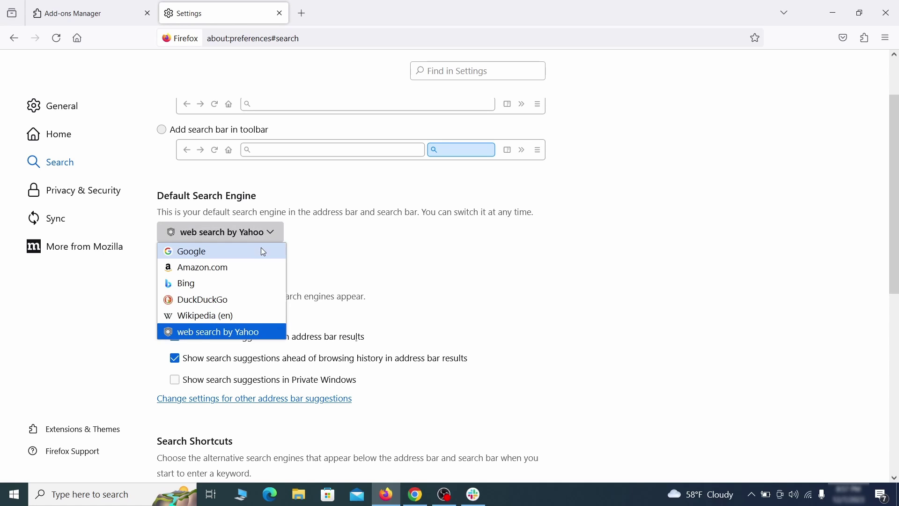
{"action": "left_click", "coordinate": [261, 251]}
Remove the 'web search by Yahoo' entry from the Search Shortcuts list.
{"action": "scroll", "coordinate": [426, 264], "scroll_direction": "down", "scroll_amount": 4}
{"action": "scroll", "coordinate": [482, 243], "scroll_direction": "down", "scroll_amount": 3}
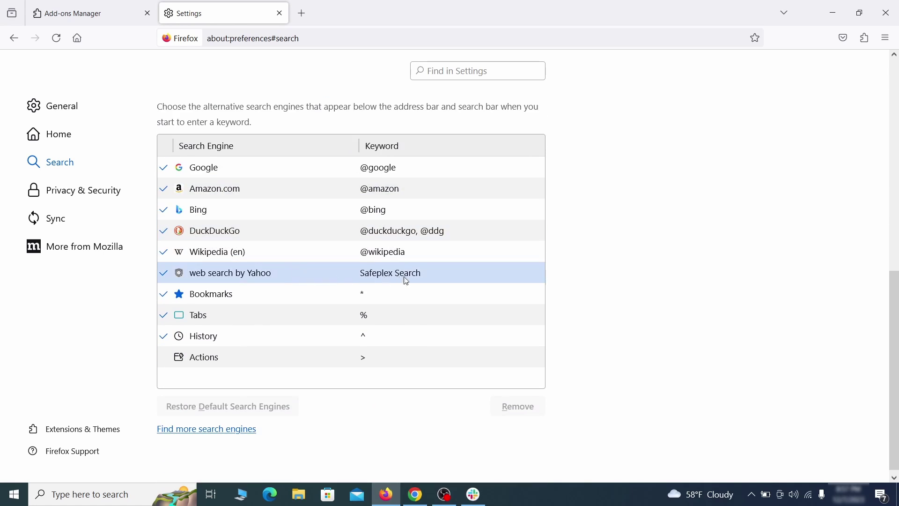
{"action": "left_click", "coordinate": [447, 279]}
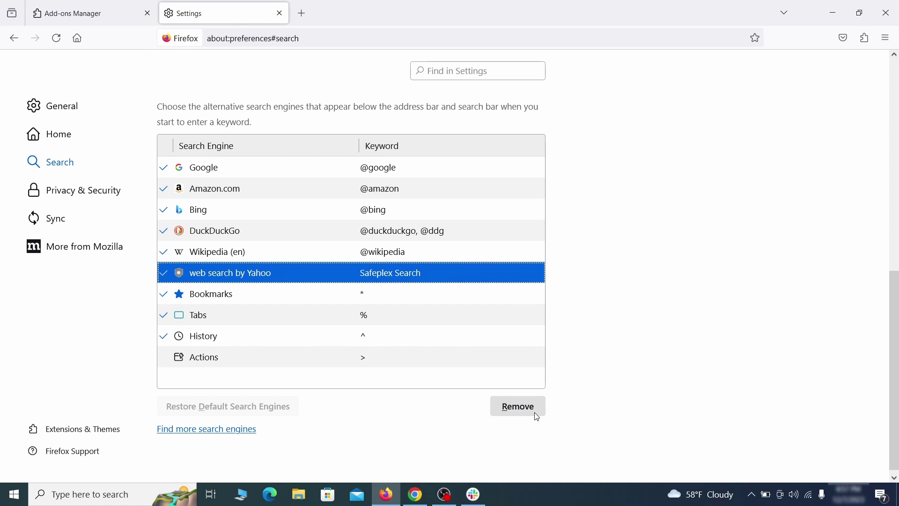
{"action": "left_click", "coordinate": [518, 407]}
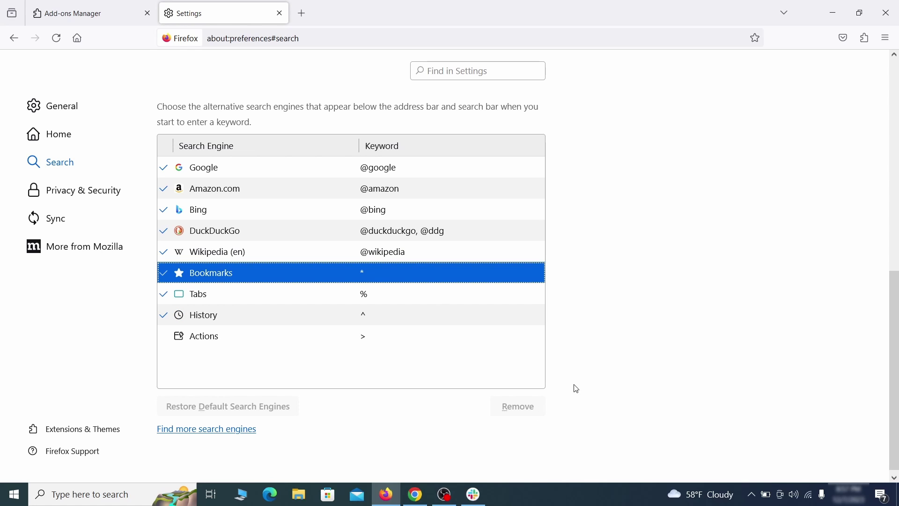
{"action": "scroll", "coordinate": [426, 295], "scroll_direction": "up", "scroll_amount": 3}
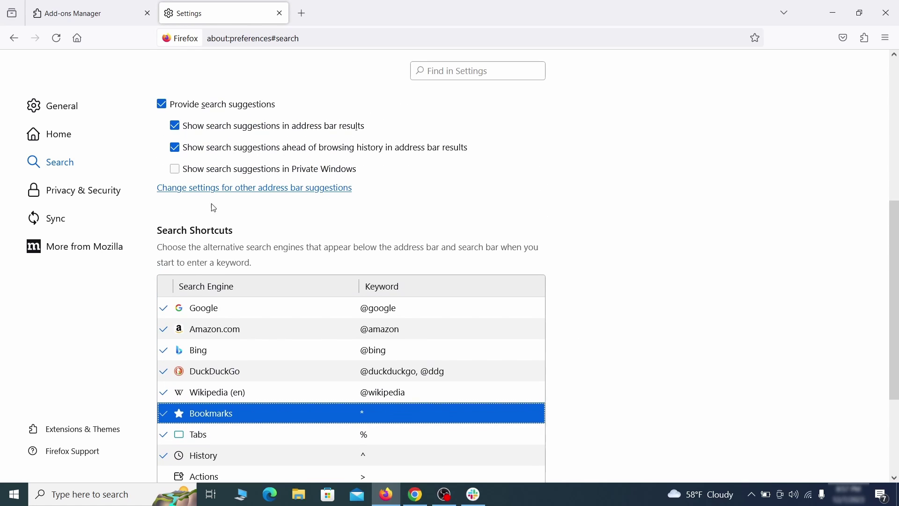
Clear all of Firefox's cookies, site data and cached web content.
{"action": "left_click", "coordinate": [87, 188]}
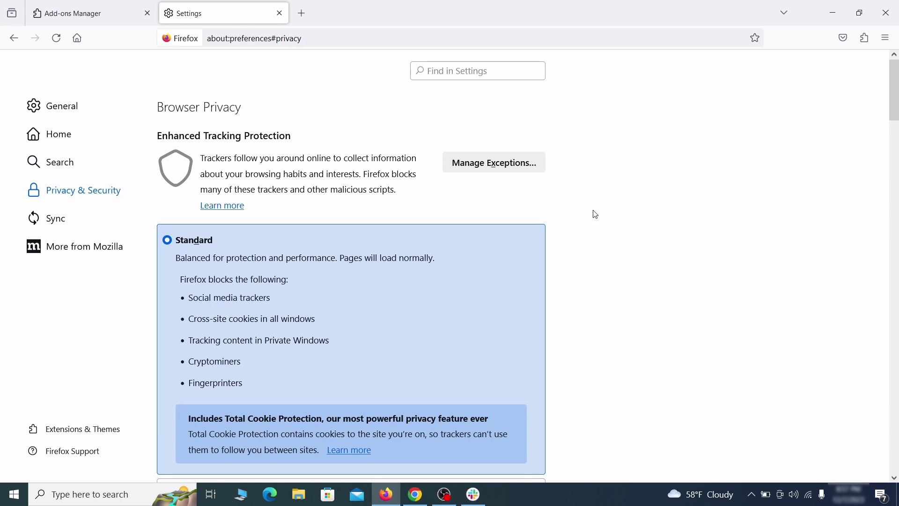
{"action": "scroll", "coordinate": [598, 216], "scroll_direction": "down", "scroll_amount": 10}
{"action": "left_click", "coordinate": [499, 298]}
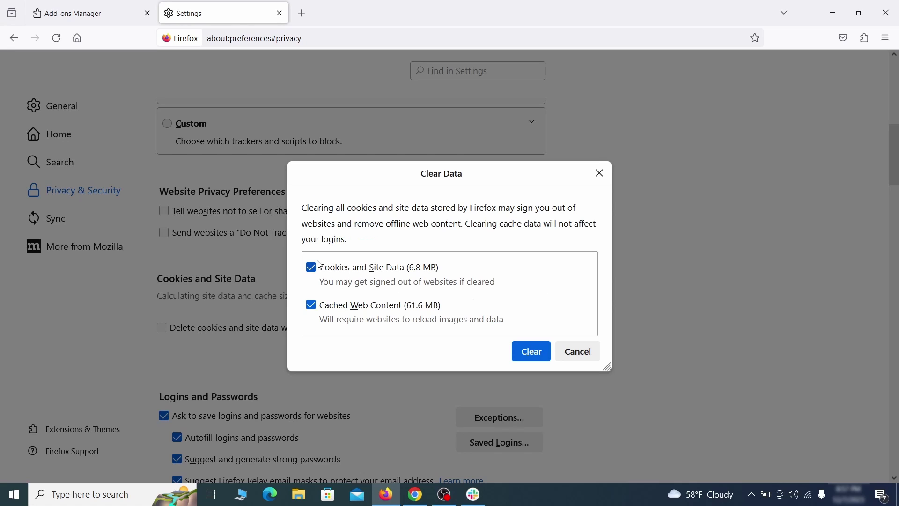
{"action": "left_click", "coordinate": [547, 354]}
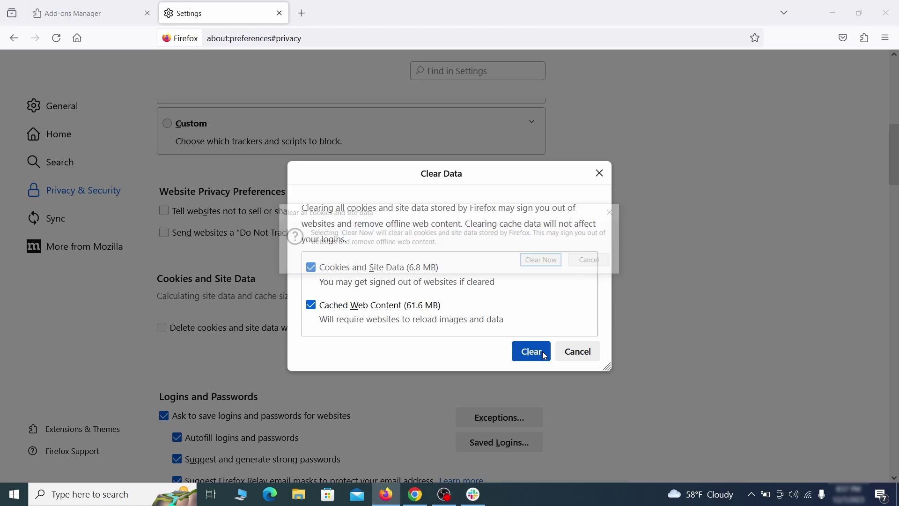
{"action": "left_click", "coordinate": [549, 263]}
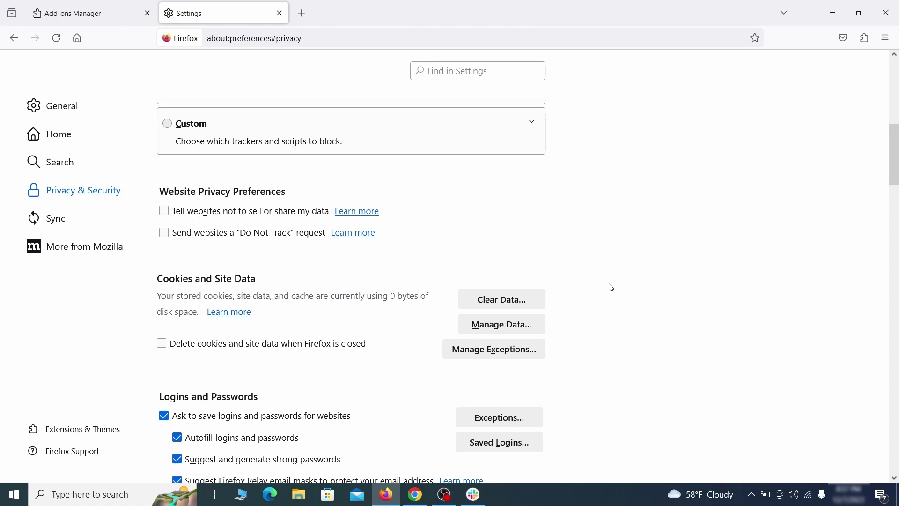
Open Firefox's notification permission settings for websites.
{"action": "scroll", "coordinate": [611, 288], "scroll_direction": "down", "scroll_amount": 10}
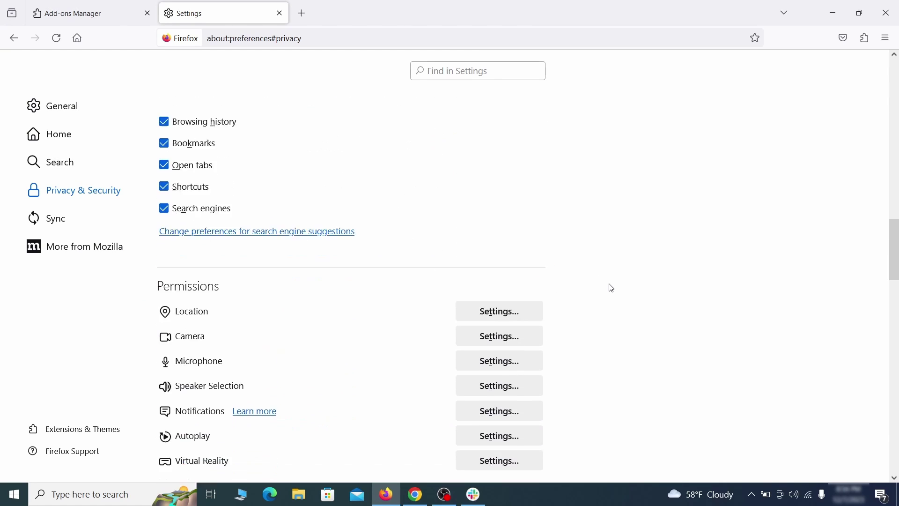
{"action": "scroll", "coordinate": [612, 288], "scroll_direction": "down", "scroll_amount": 2}
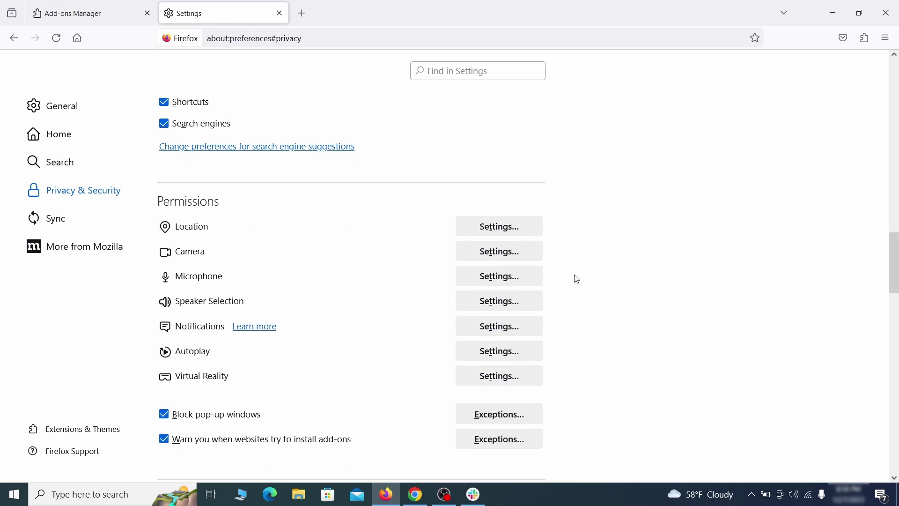
{"action": "left_click", "coordinate": [518, 330]}
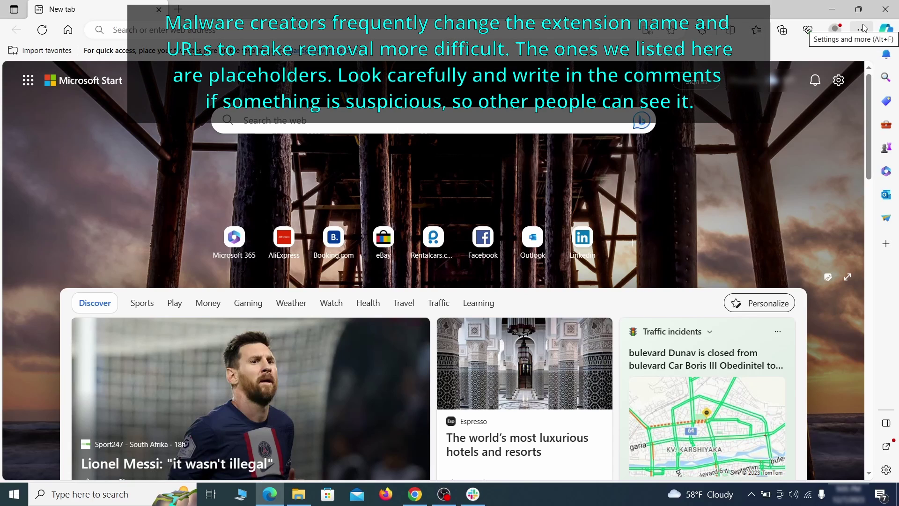
Switch off the Quidco Cashback Reminder extension on Edge's Extensions page and begin removing it.
{"action": "left_click", "coordinate": [861, 31]}
{"action": "left_click", "coordinate": [772, 207]}
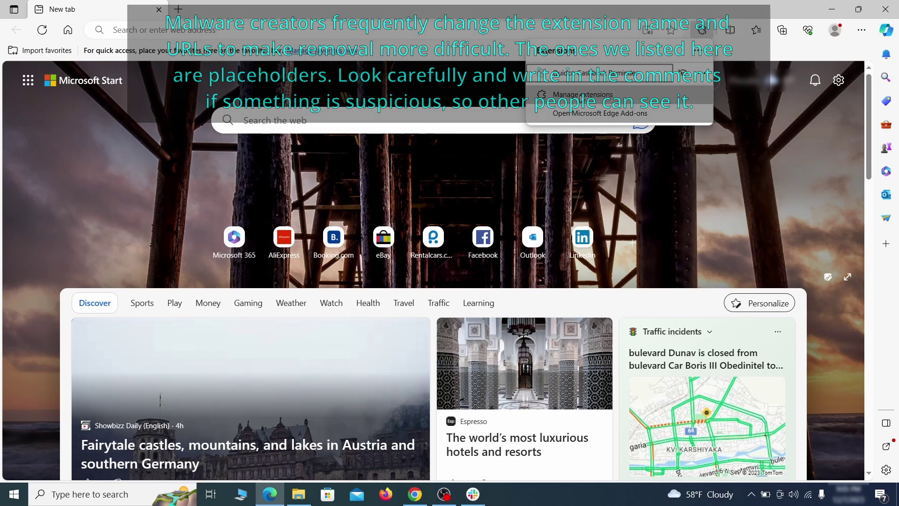
{"action": "left_click", "coordinate": [582, 96]}
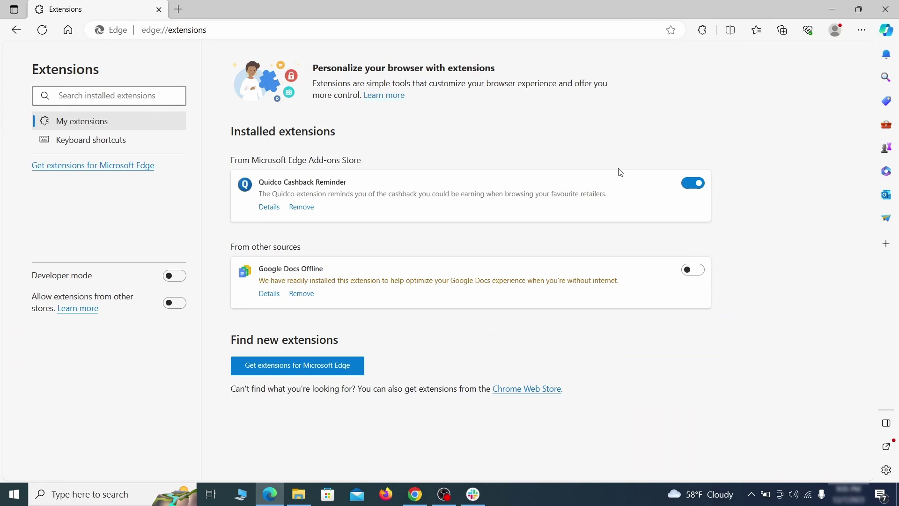
{"action": "left_click", "coordinate": [694, 184]}
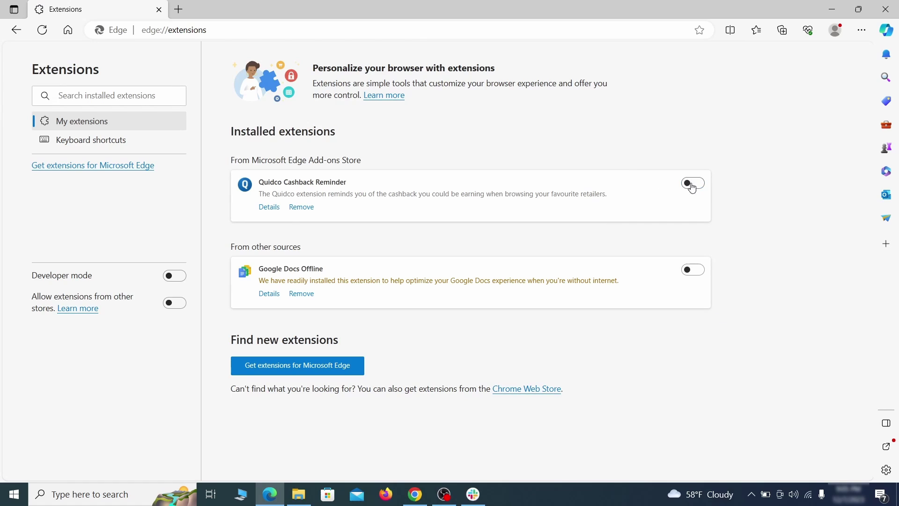
{"action": "left_click", "coordinate": [301, 208]}
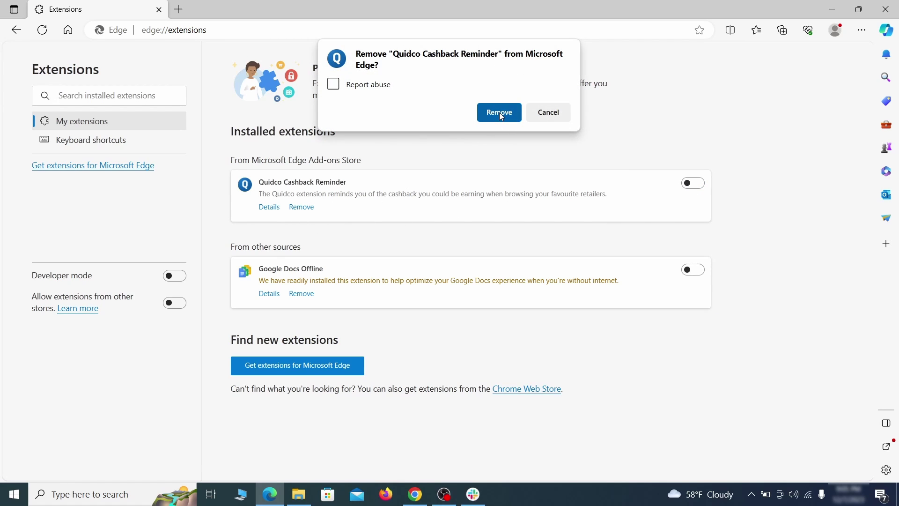
Clear Edge's browsing data, then reach the Address bar and search settings showing Yahoo! as default.
{"action": "key", "text": "ctrl+t"}
{"action": "left_click", "coordinate": [861, 31]}
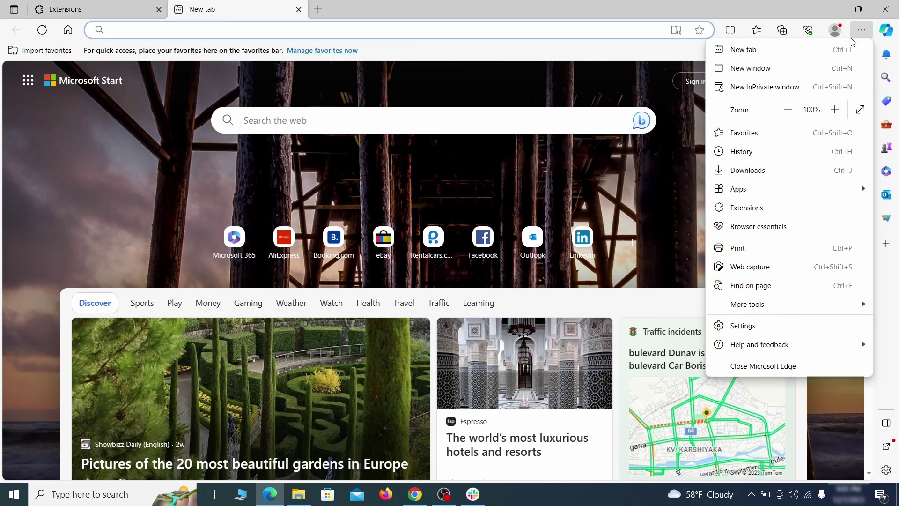
{"action": "left_click", "coordinate": [744, 325]}
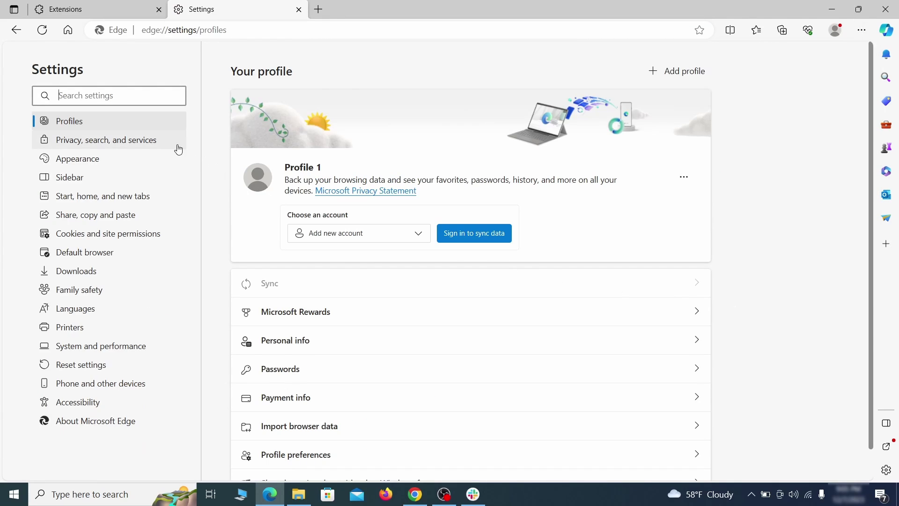
{"action": "left_click", "coordinate": [150, 144]}
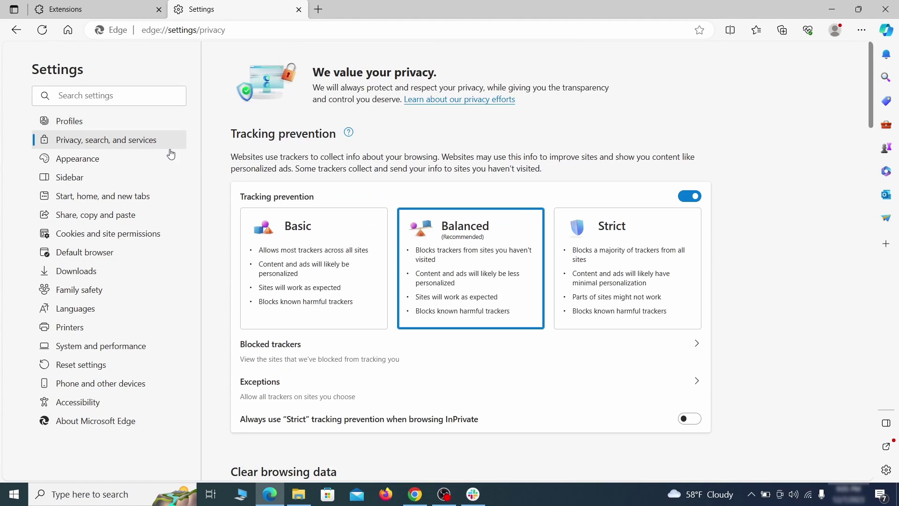
{"action": "scroll", "coordinate": [488, 287], "scroll_direction": "down", "scroll_amount": 4}
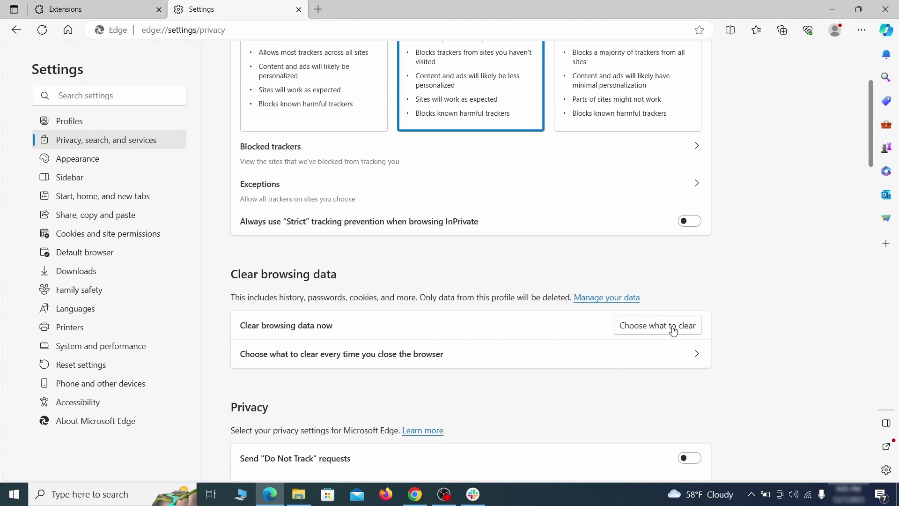
{"action": "left_click", "coordinate": [673, 326]}
{"action": "scroll", "coordinate": [372, 269], "scroll_direction": "down", "scroll_amount": 5}
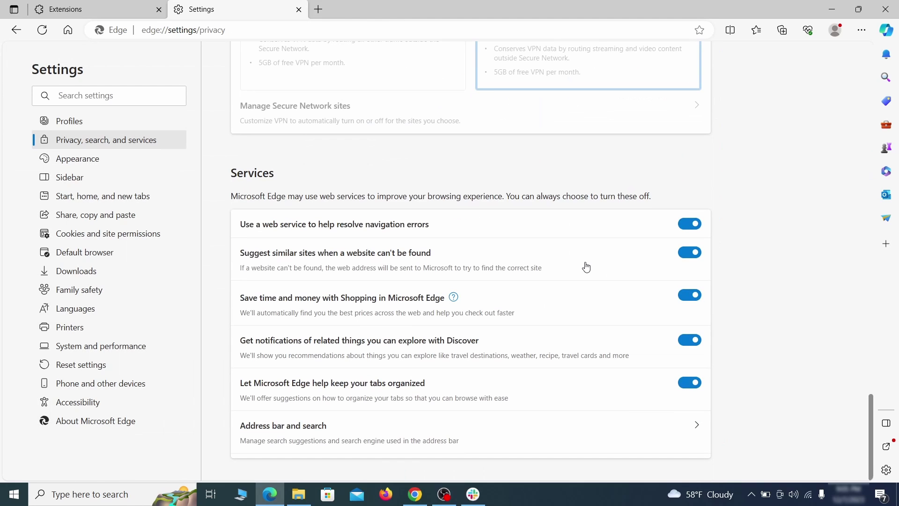
{"action": "left_click", "coordinate": [513, 444]}
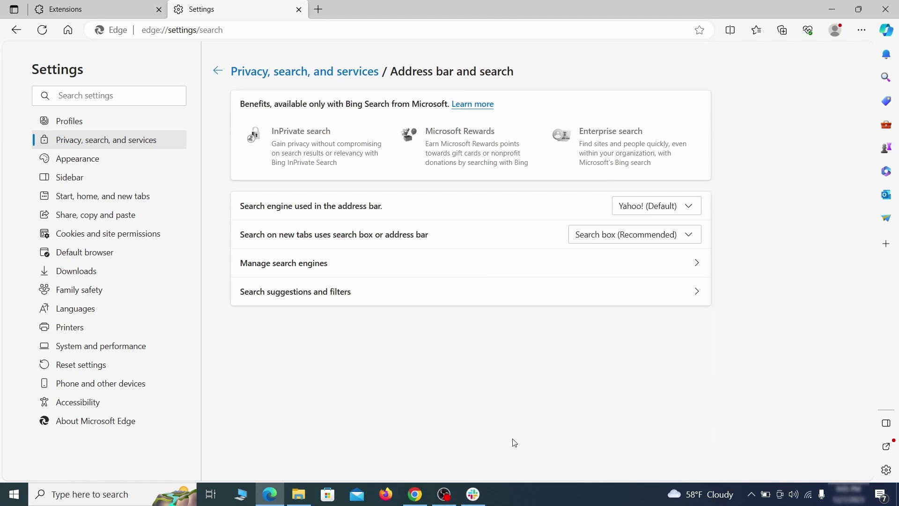
Make Google Edge's default search engine and open the ExampleRougeURL.com entry's options in Manage search engines.
{"action": "left_click", "coordinate": [693, 209]}
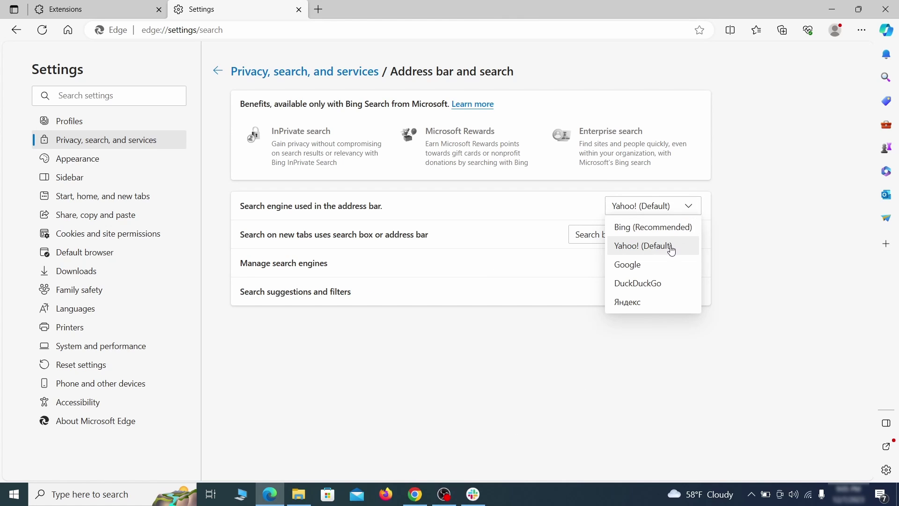
{"action": "left_click", "coordinate": [666, 263]}
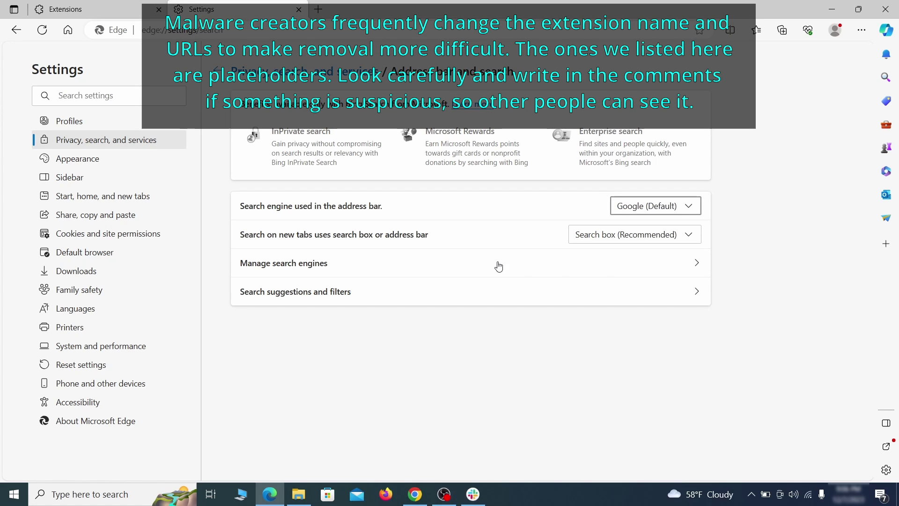
{"action": "left_click", "coordinate": [345, 268]}
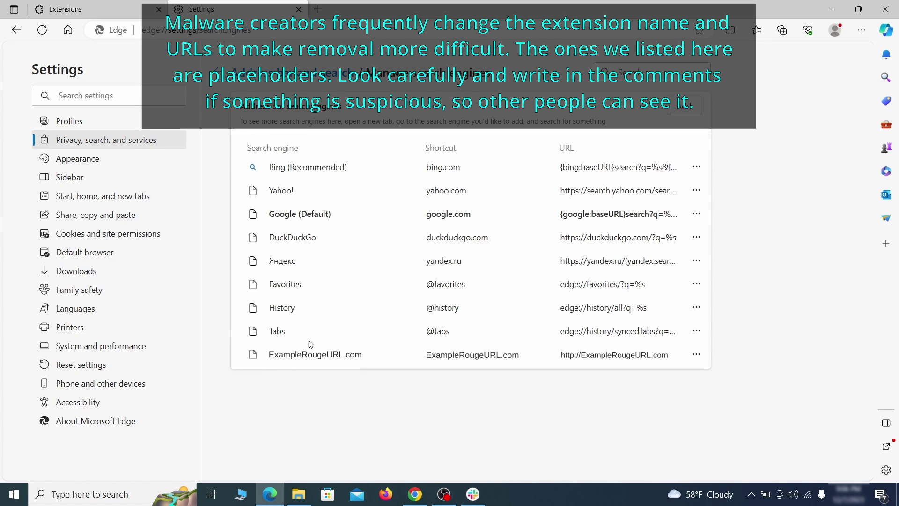
{"action": "left_click", "coordinate": [696, 354]}
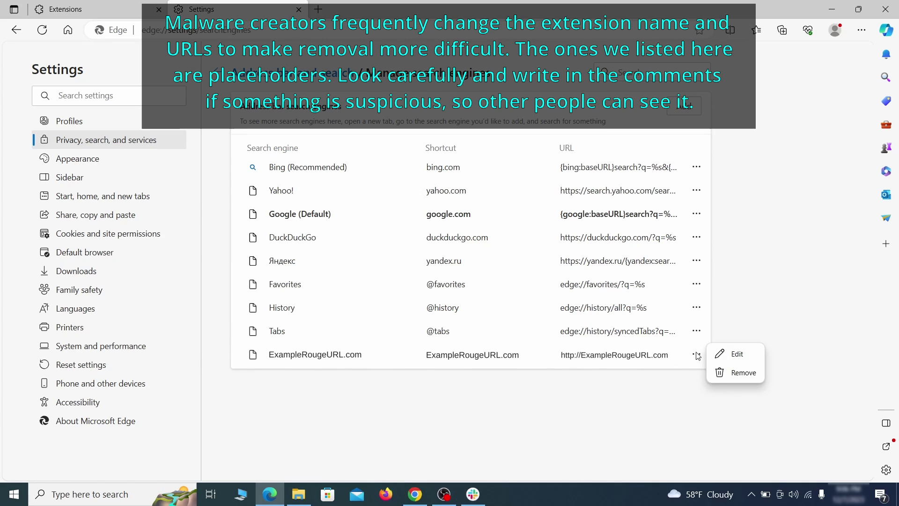
Delete ExampleRougeURL.com from Edge's search engines and from its startup pages.
{"action": "left_click", "coordinate": [744, 373]}
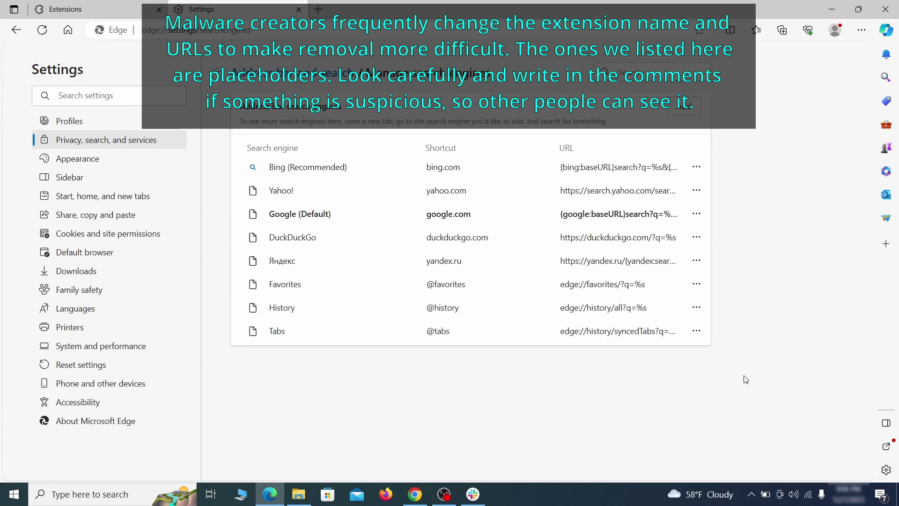
{"action": "left_click", "coordinate": [113, 197]}
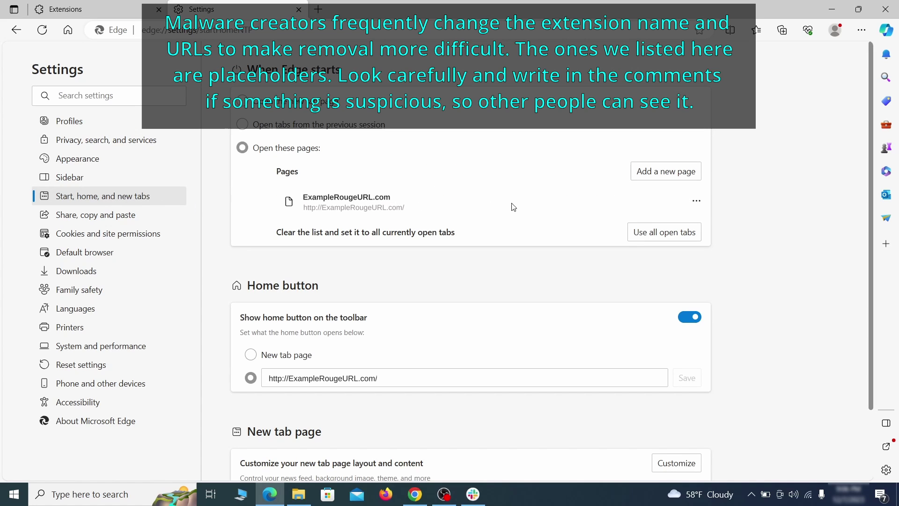
{"action": "left_click", "coordinate": [696, 202]}
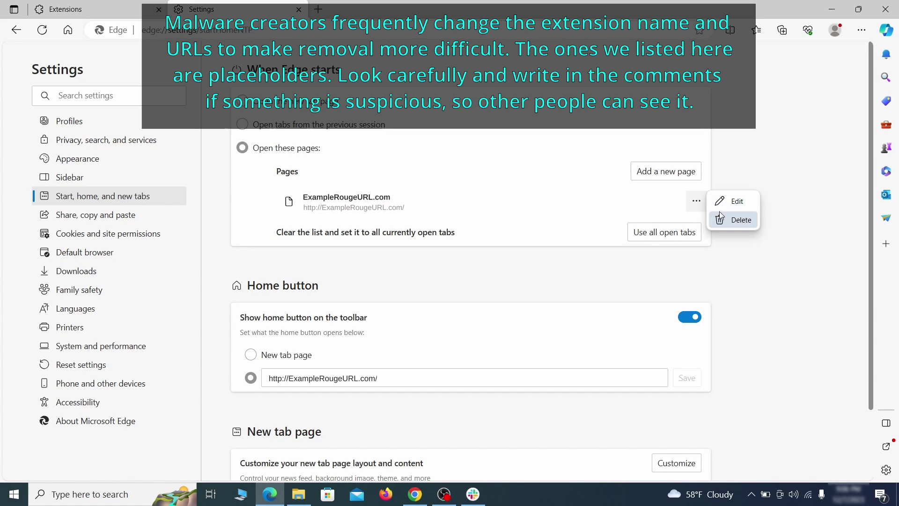
{"action": "left_click", "coordinate": [736, 220]}
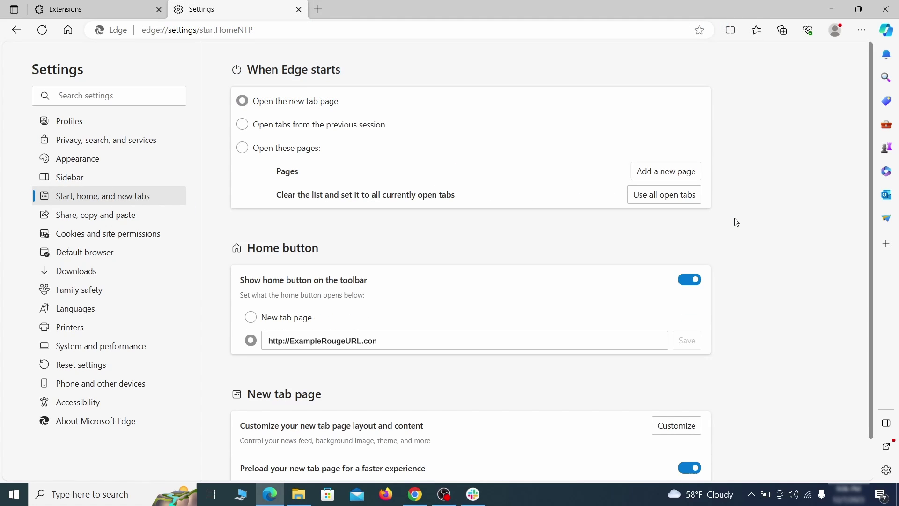
Erase the rogue home page address and make the home button open the New tab page.
{"action": "triple_click", "coordinate": [391, 336]}
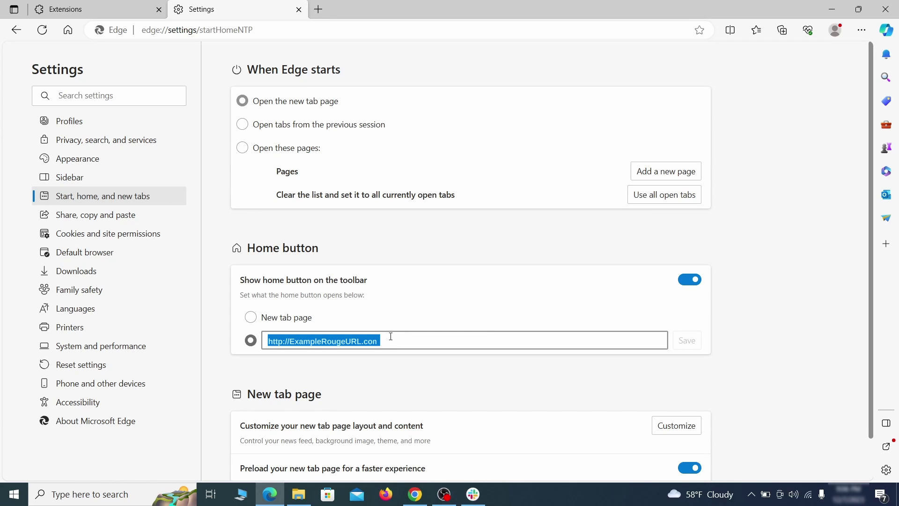
{"action": "key", "text": "BackSpace"}
{"action": "left_click", "coordinate": [251, 319]}
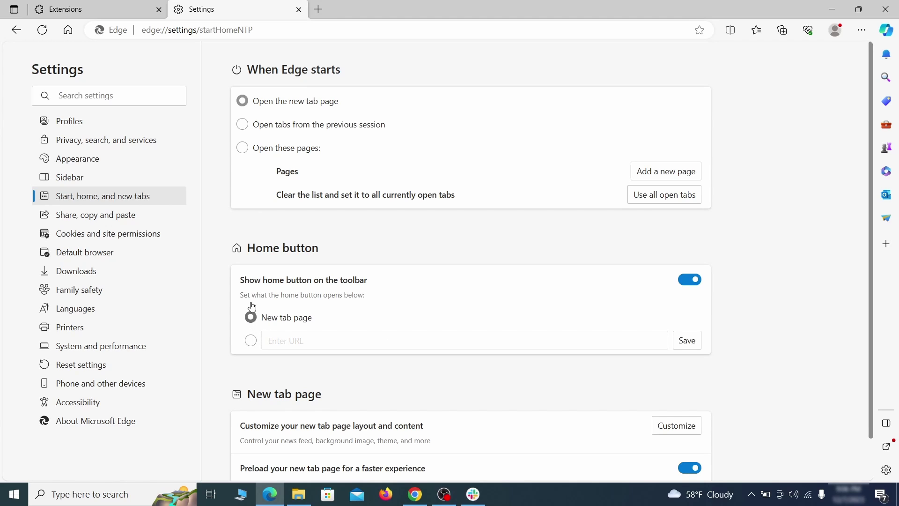
Remove ExampleRougeURL.com from the Allow list in Edge's Notifications permission settings.
{"action": "left_click", "coordinate": [242, 124]}
{"action": "left_click", "coordinate": [165, 234]}
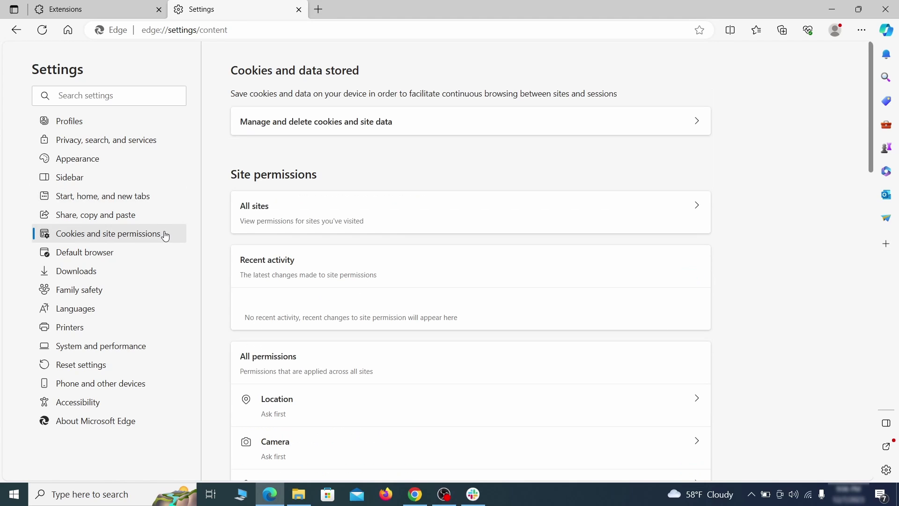
{"action": "scroll", "coordinate": [433, 243], "scroll_direction": "down", "scroll_amount": 5}
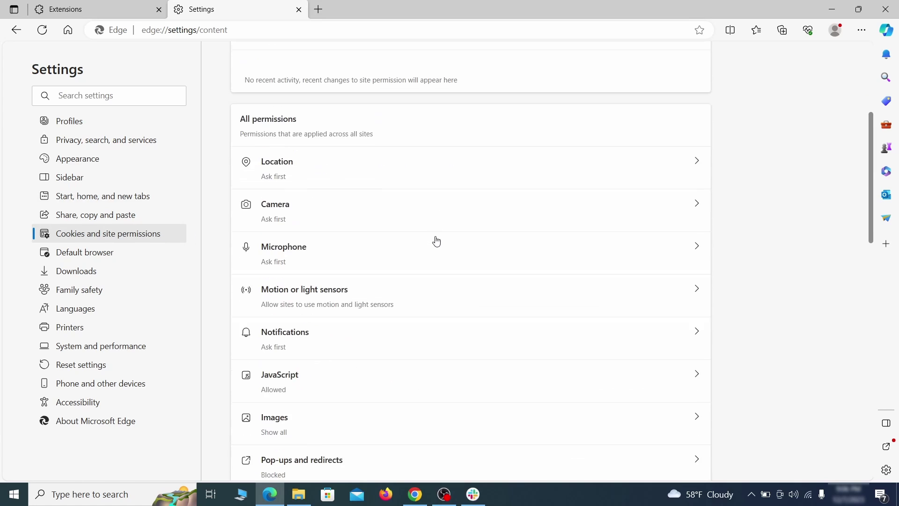
{"action": "scroll", "coordinate": [434, 244], "scroll_direction": "down", "scroll_amount": 2}
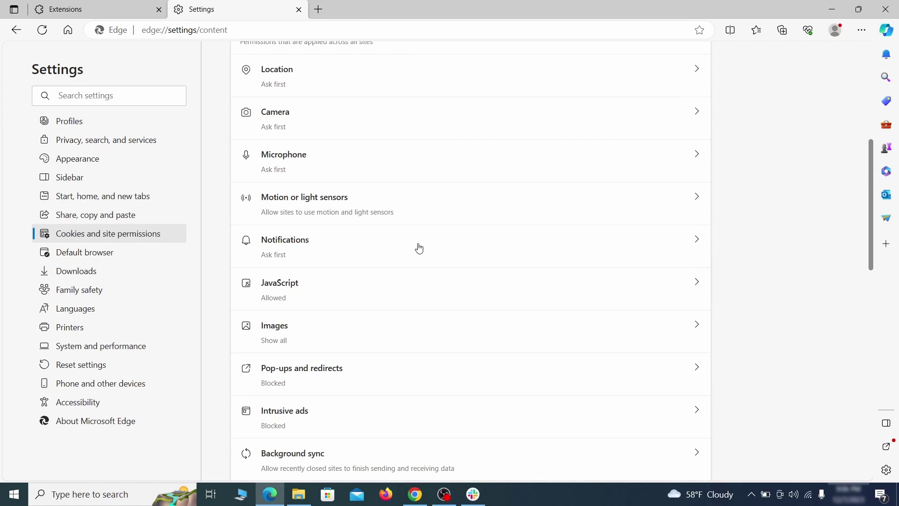
{"action": "left_click", "coordinate": [419, 249]}
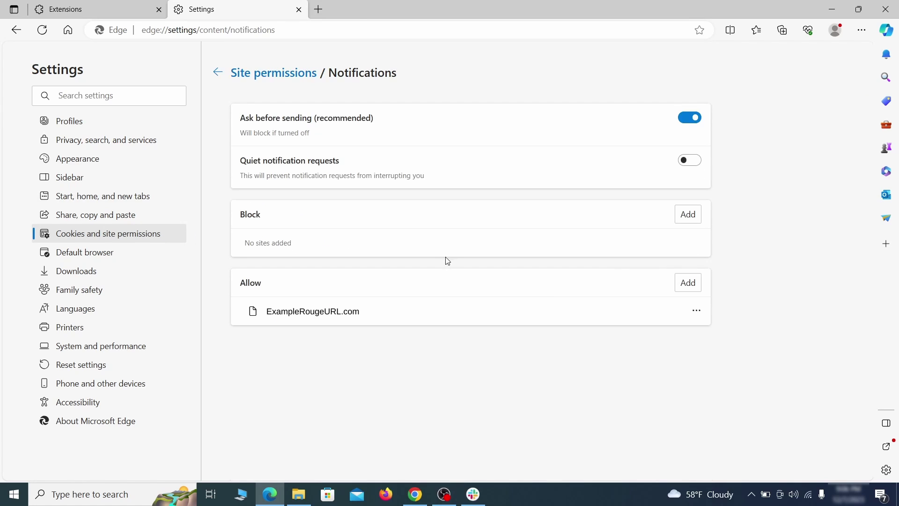
{"action": "left_click", "coordinate": [696, 310]}
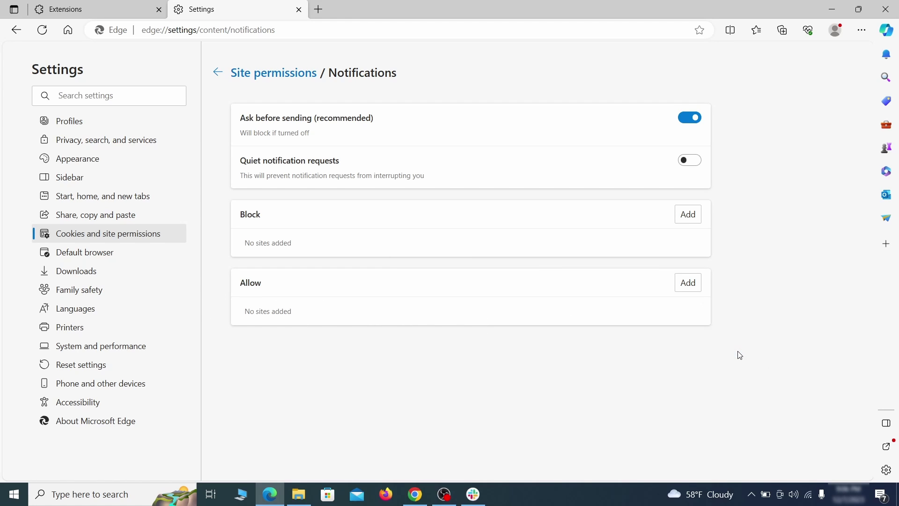